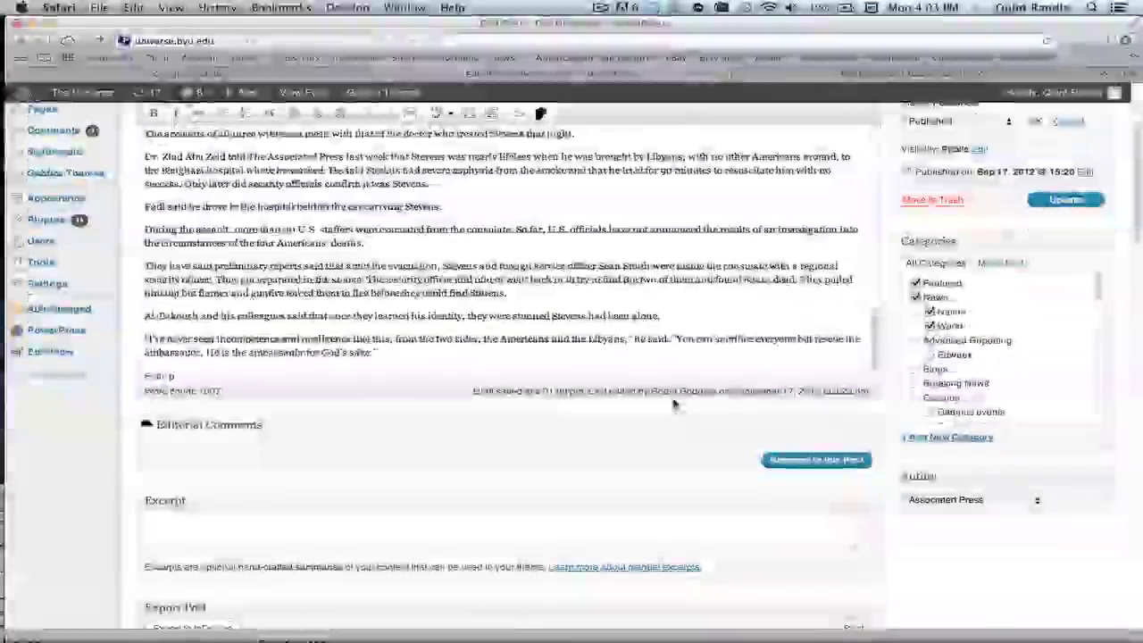
pyautogui.scroll(10, 710, 312)
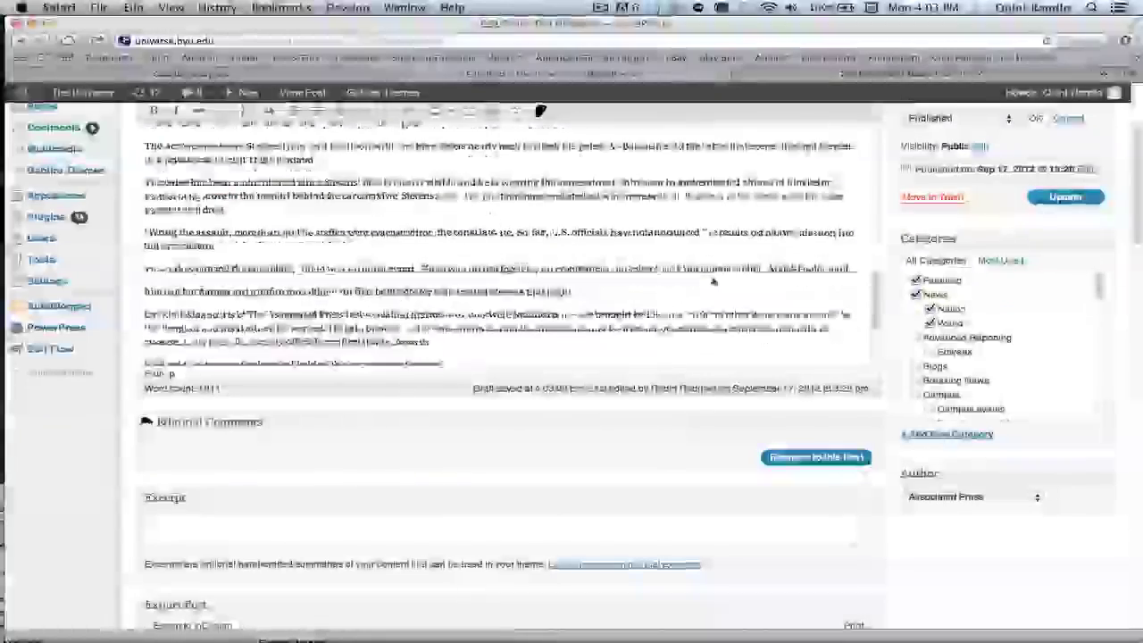
pyautogui.scroll(2, 712, 282)
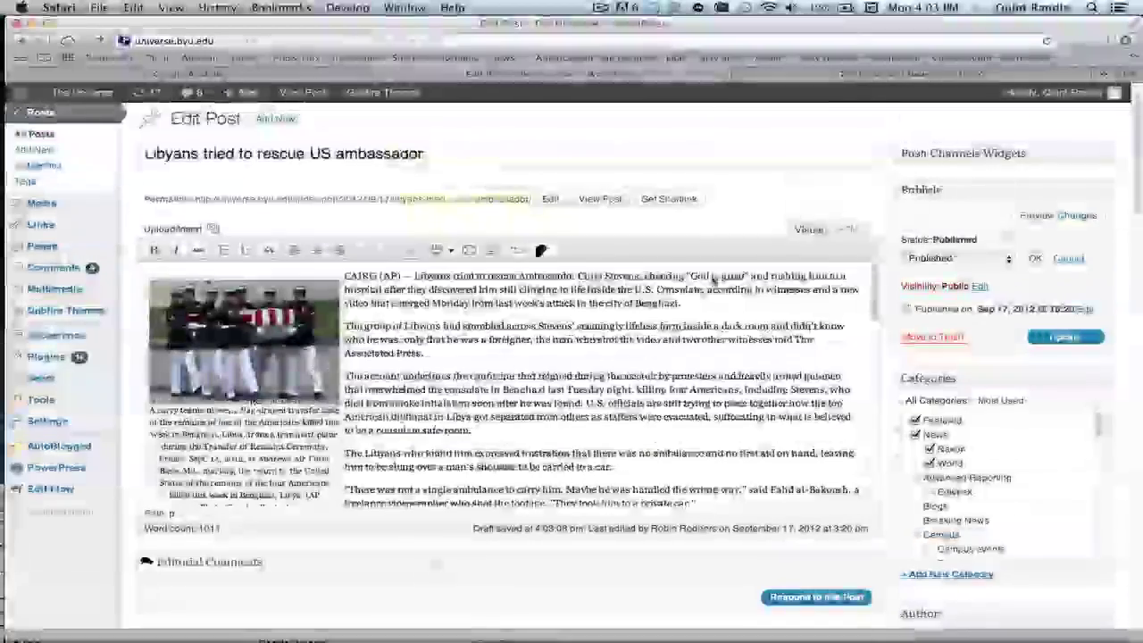
pyautogui.scroll(-10, 712, 282)
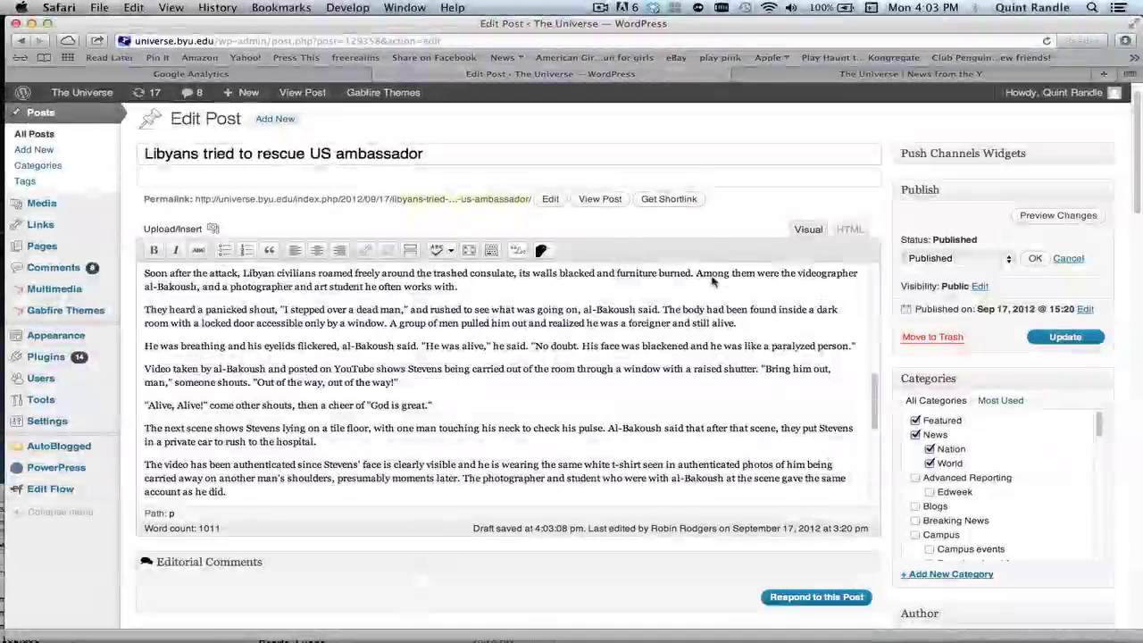
pyautogui.scroll(-8, 712, 282)
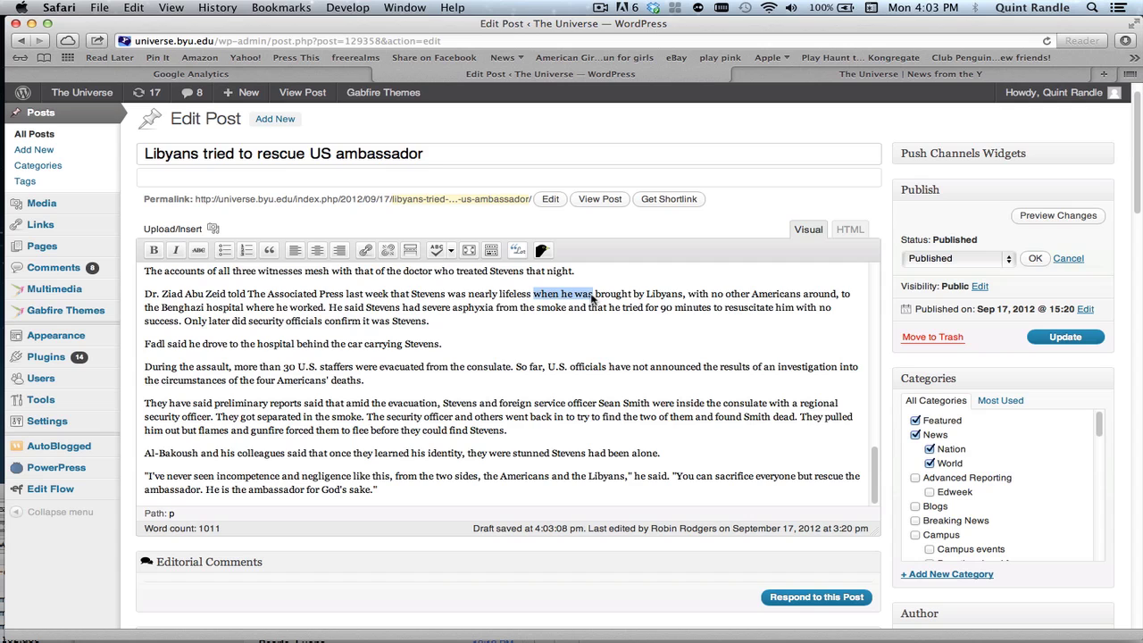
pyautogui.moveTo(498, 299); pyautogui.dragTo(517, 297)
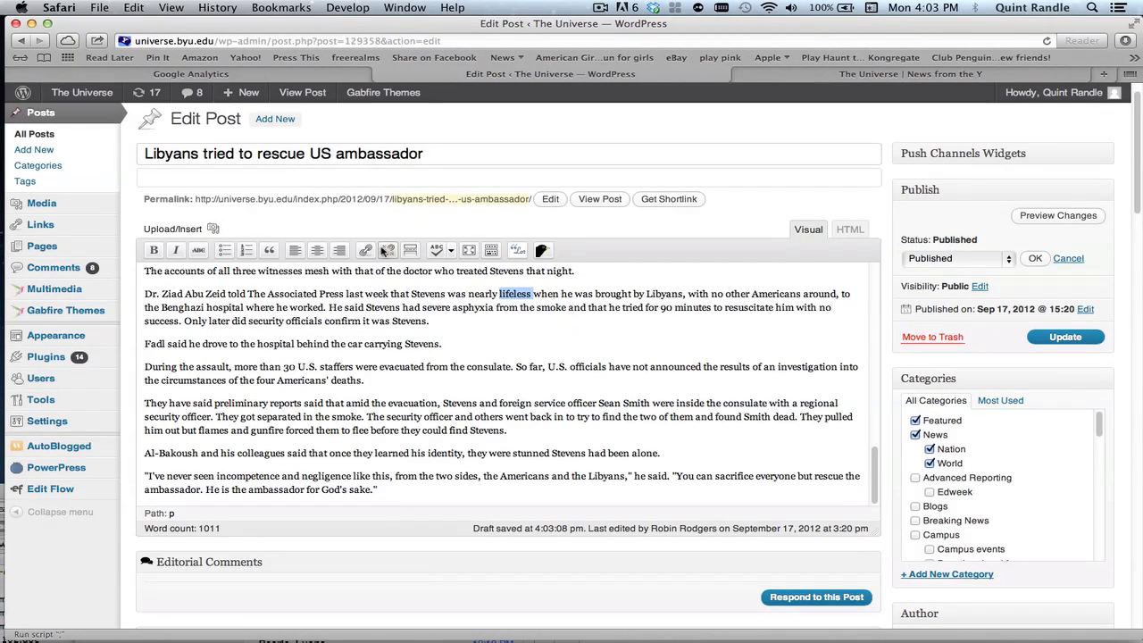
pyautogui.click(373, 252)
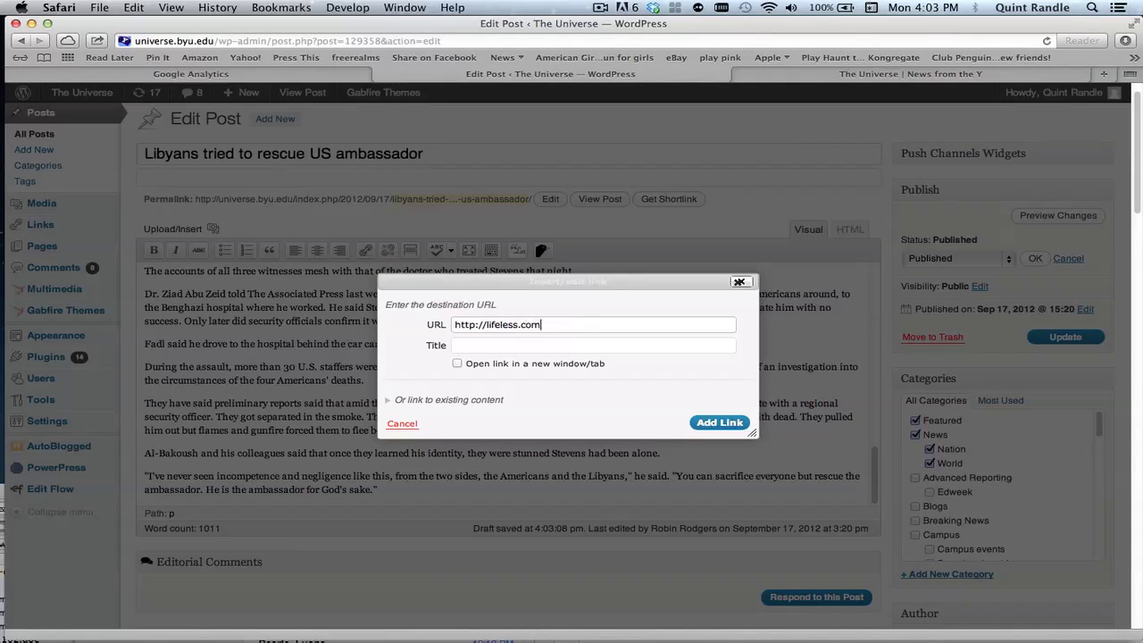
pyautogui.click(739, 284)
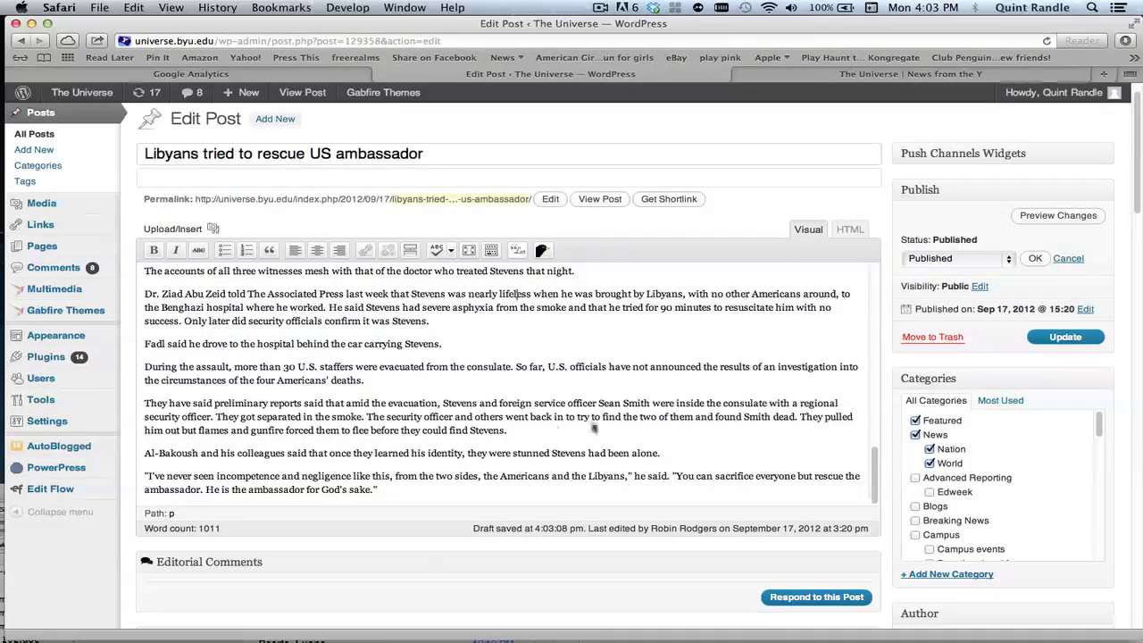
# Look through the article body from the photo and lead paragraph down to the closing quote and the Excerpt section
pyautogui.scroll(-3, 592, 430)
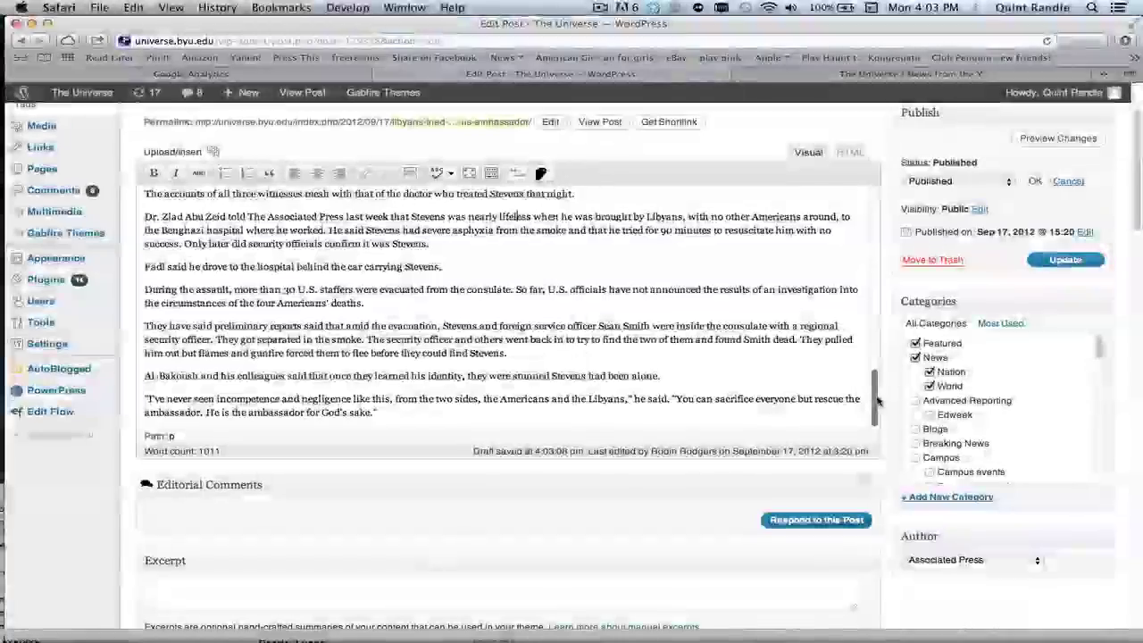
pyautogui.moveTo(877, 402); pyautogui.dragTo(875, 219)
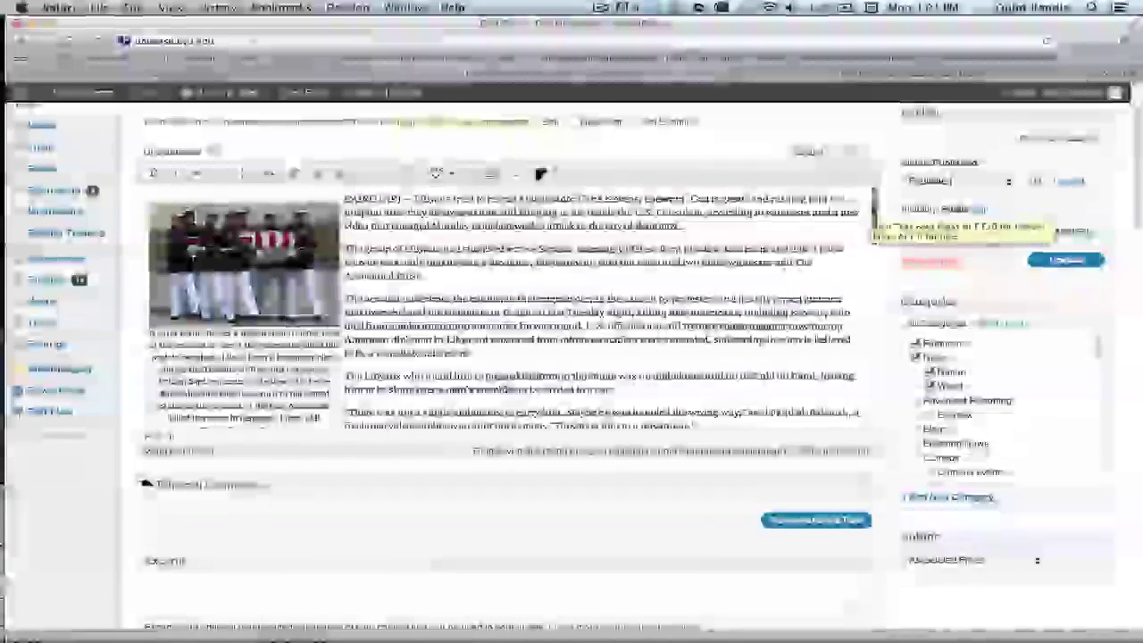
pyautogui.scroll(-5, 663, 291)
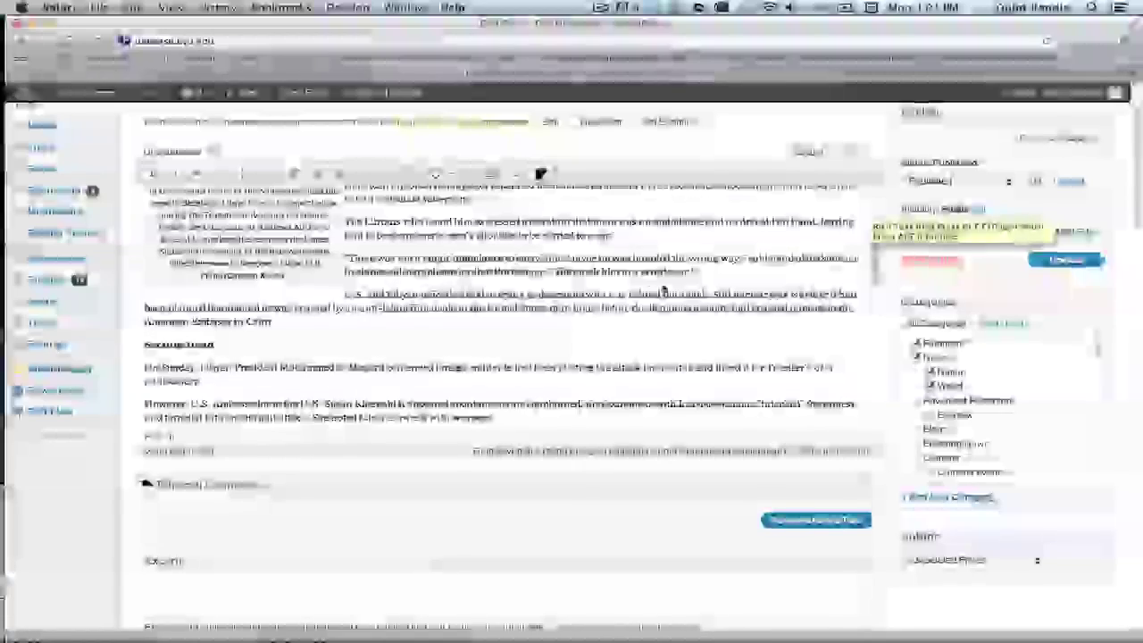
pyautogui.scroll(3, 557, 343)
pyautogui.scroll(-8, 557, 343)
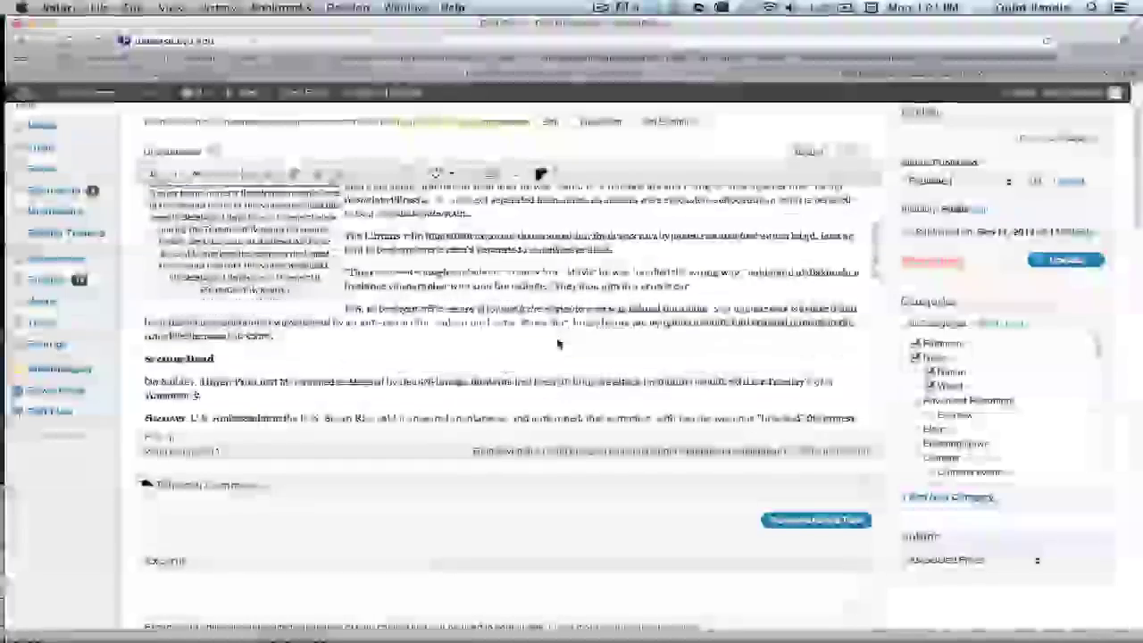
pyautogui.scroll(-5, 561, 344)
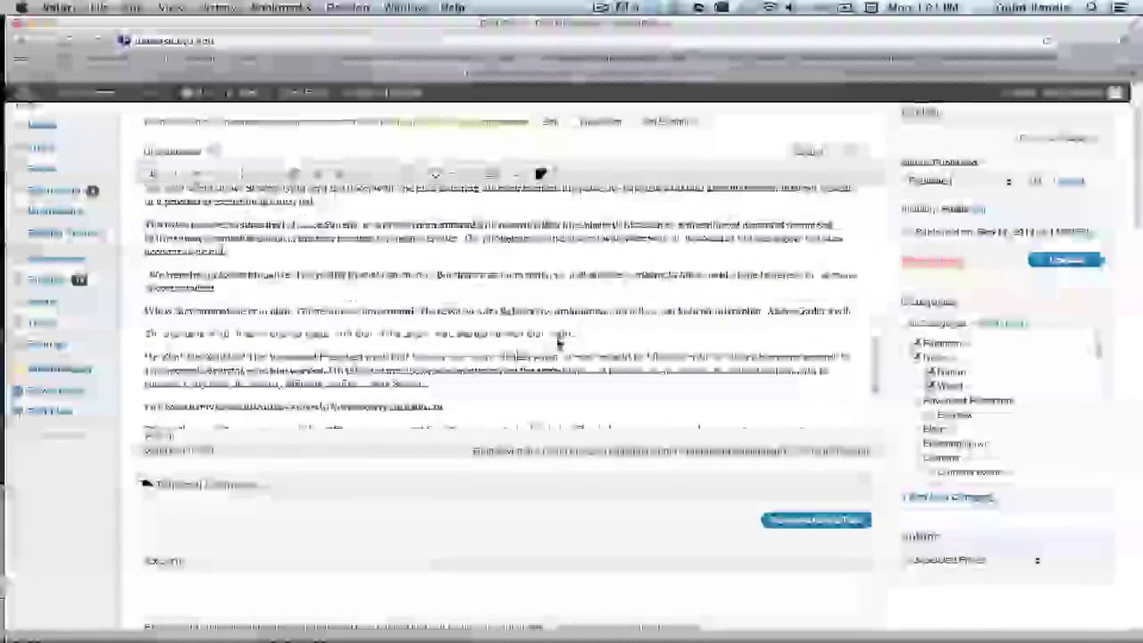
pyautogui.scroll(-5, 558, 344)
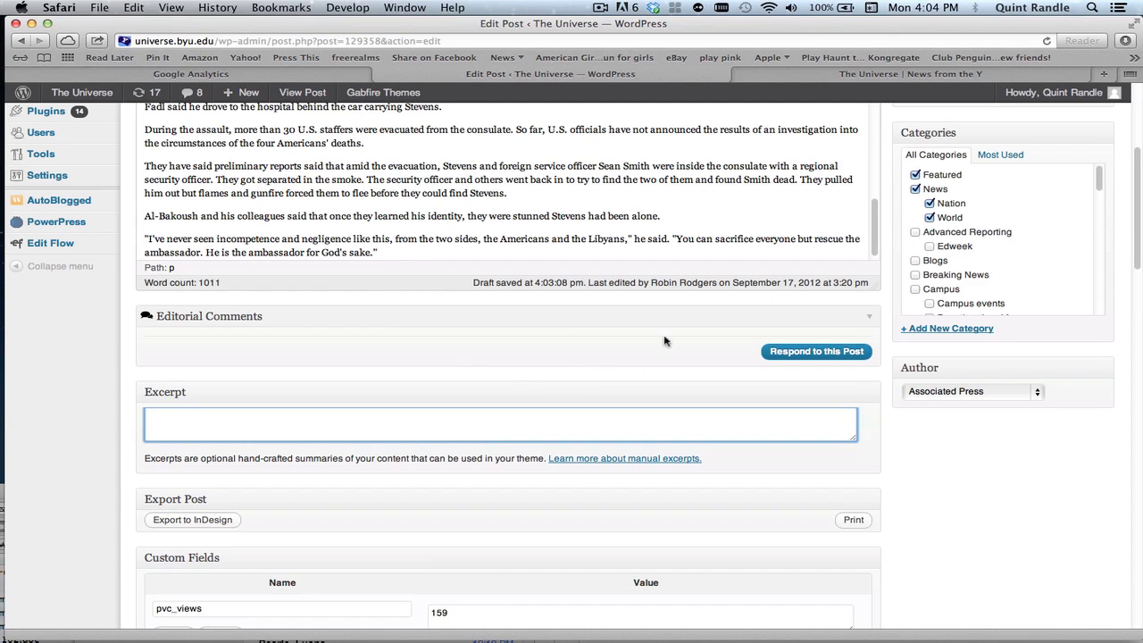
# Check in Screen Options which panels are shown on the post editing page, and close the options again
pyautogui.moveTo(1137, 230); pyautogui.dragTo(1138, 145)
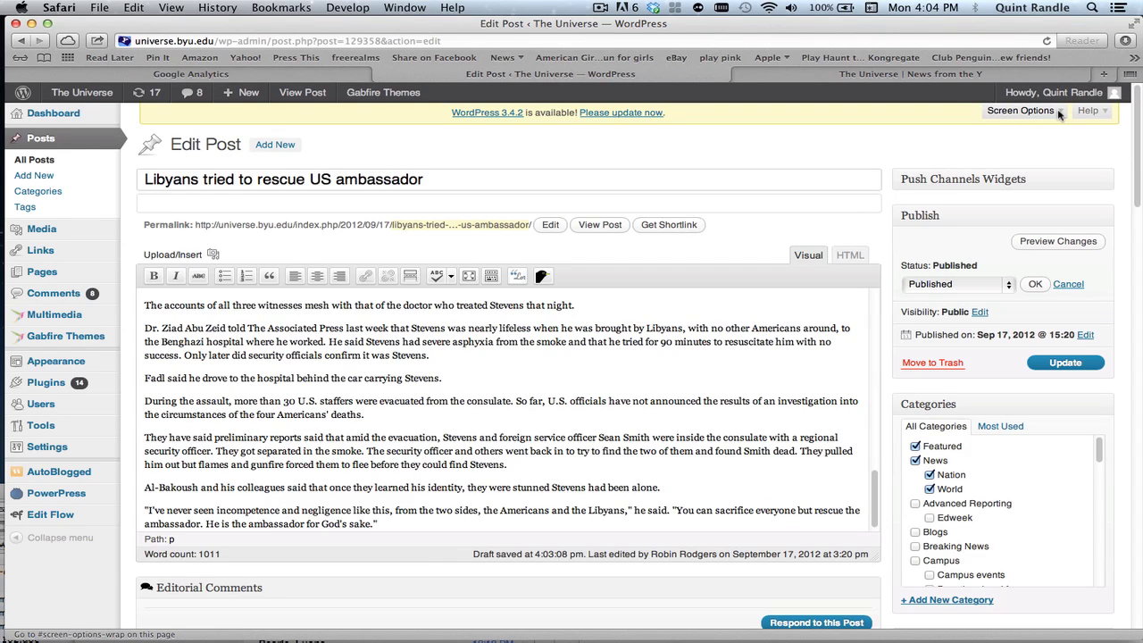
pyautogui.click(1021, 110)
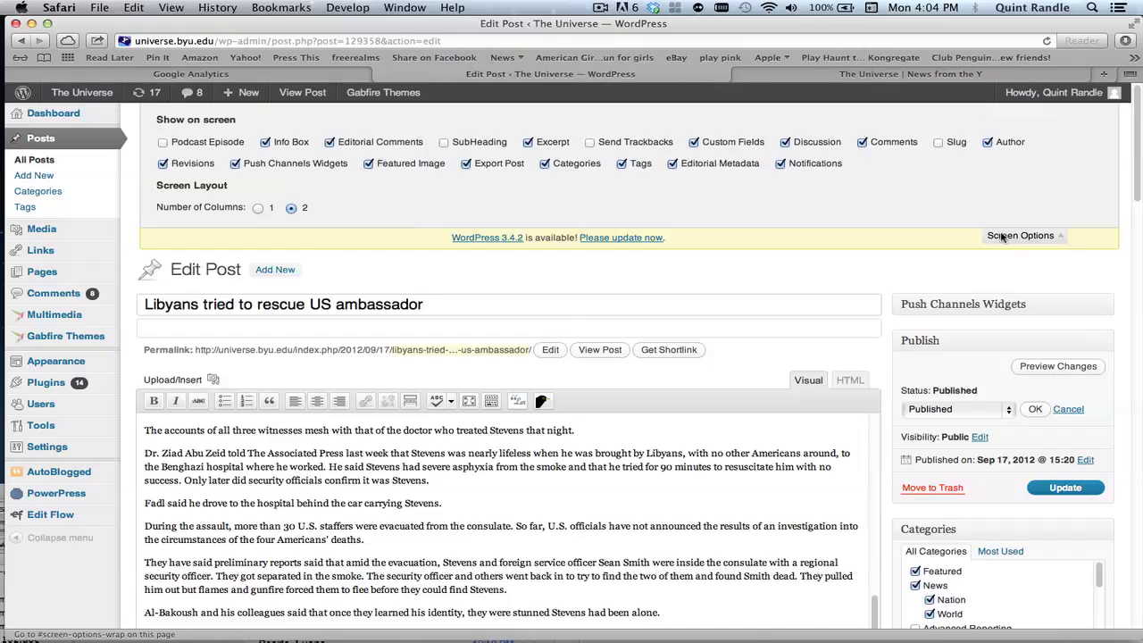
pyautogui.click(1023, 236)
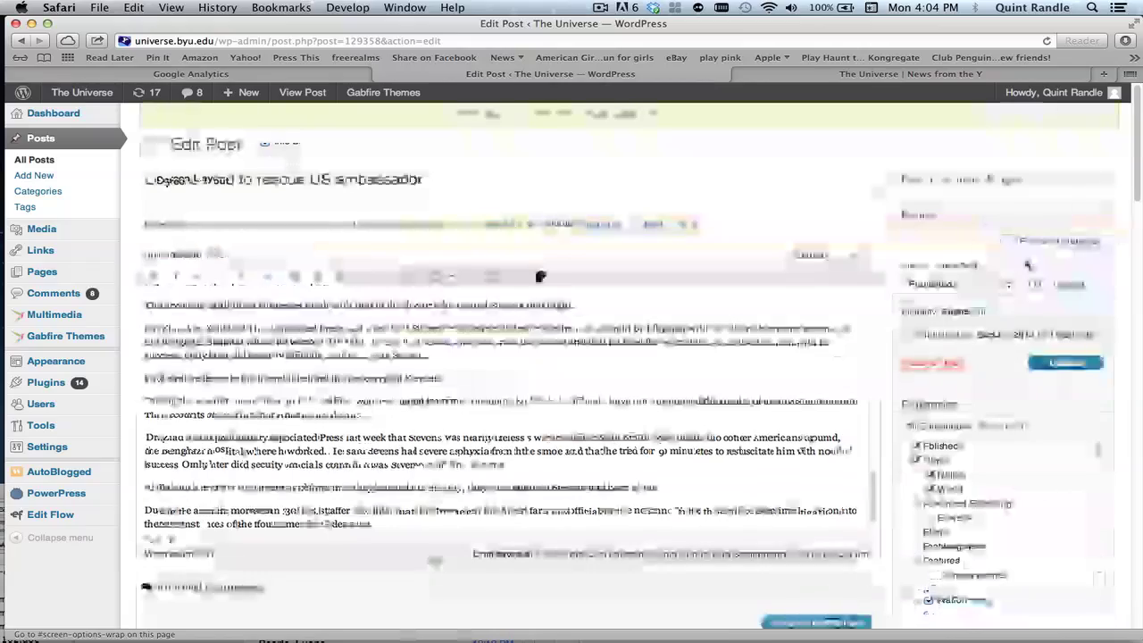
# Find the Excerpt box below the article body and place the cursor in it
pyautogui.scroll(-10, 1127, 473)
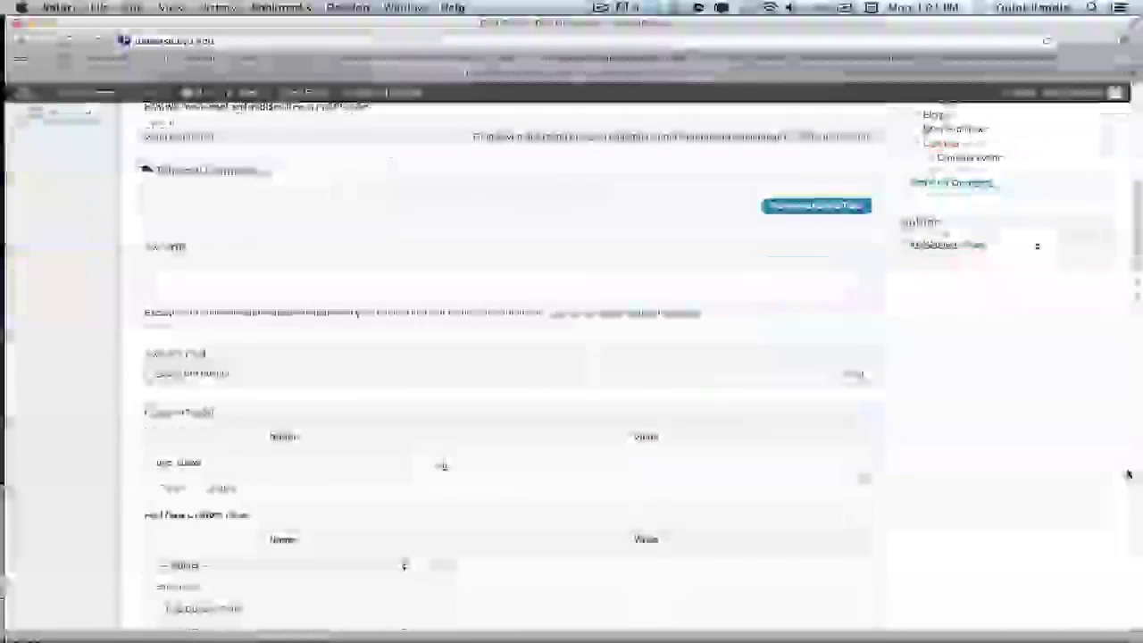
pyautogui.scroll(-4, 1128, 474)
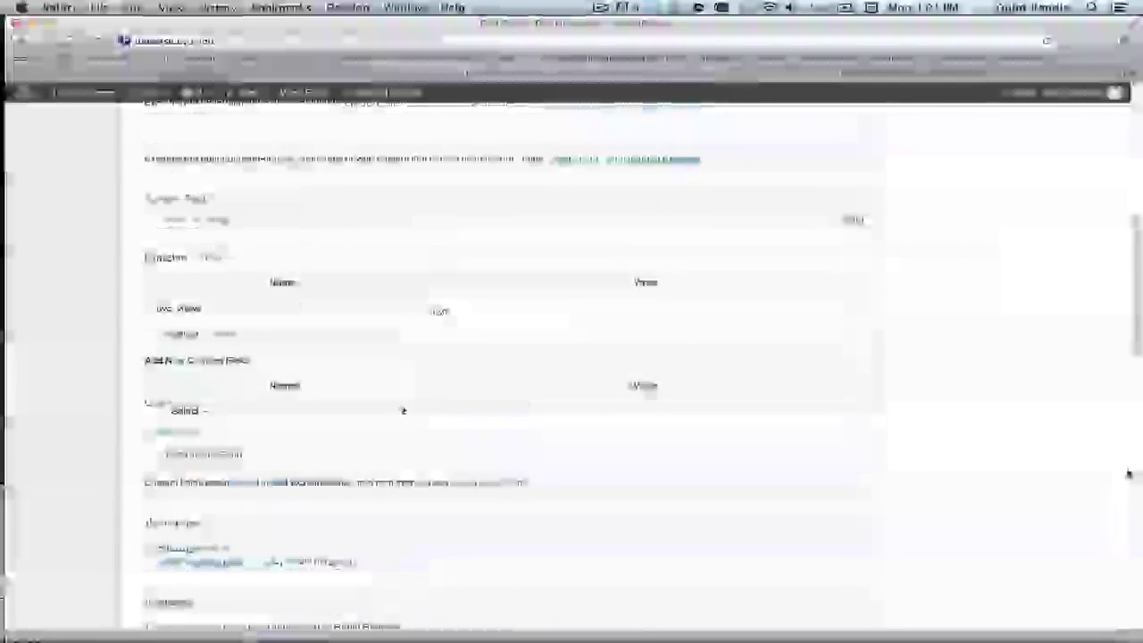
pyautogui.scroll(5, 1127, 473)
pyautogui.click(514, 358)
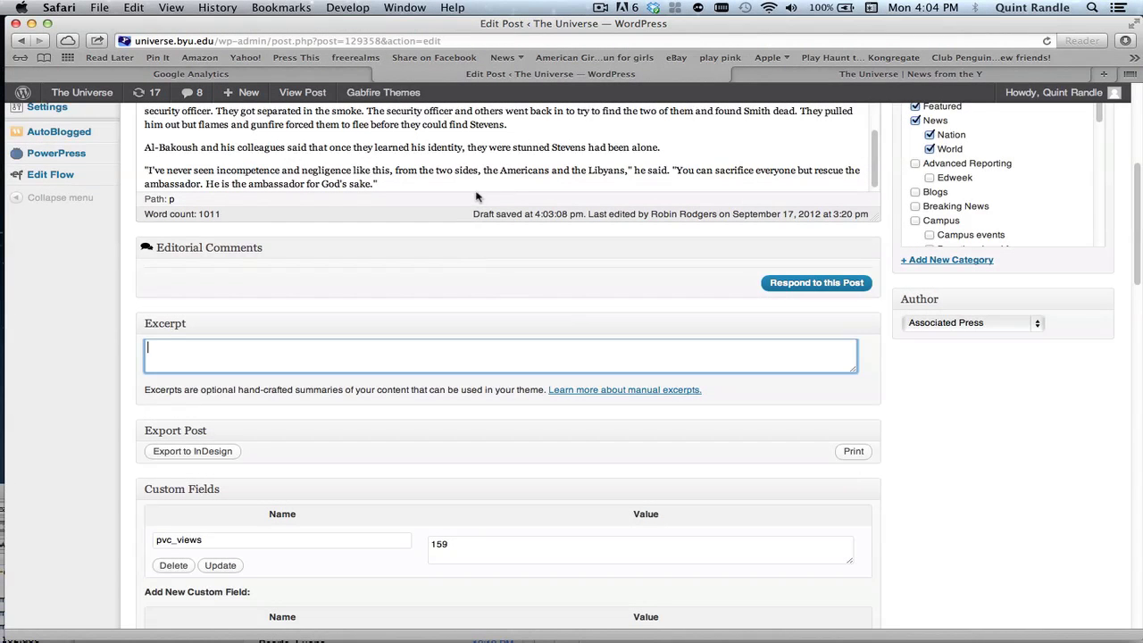
# Highlight the article's opening sentence after the CAIRO (AP) dateline, and return to the Excerpt box
pyautogui.scroll(-2, 475, 196)
pyautogui.scroll(5, 491, 187)
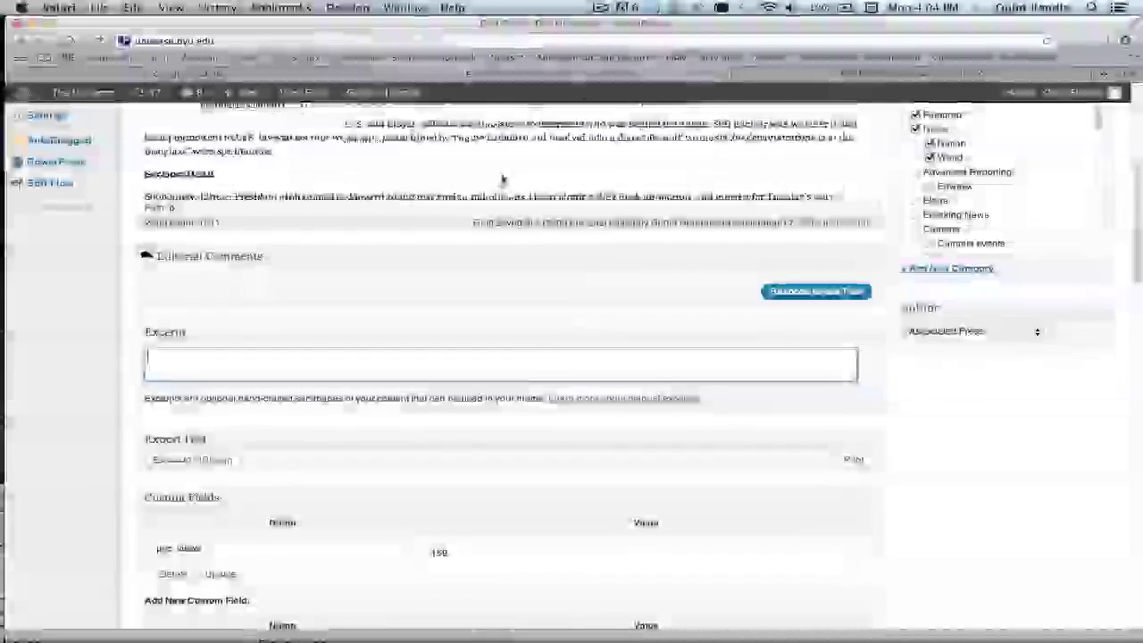
pyautogui.scroll(5, 503, 180)
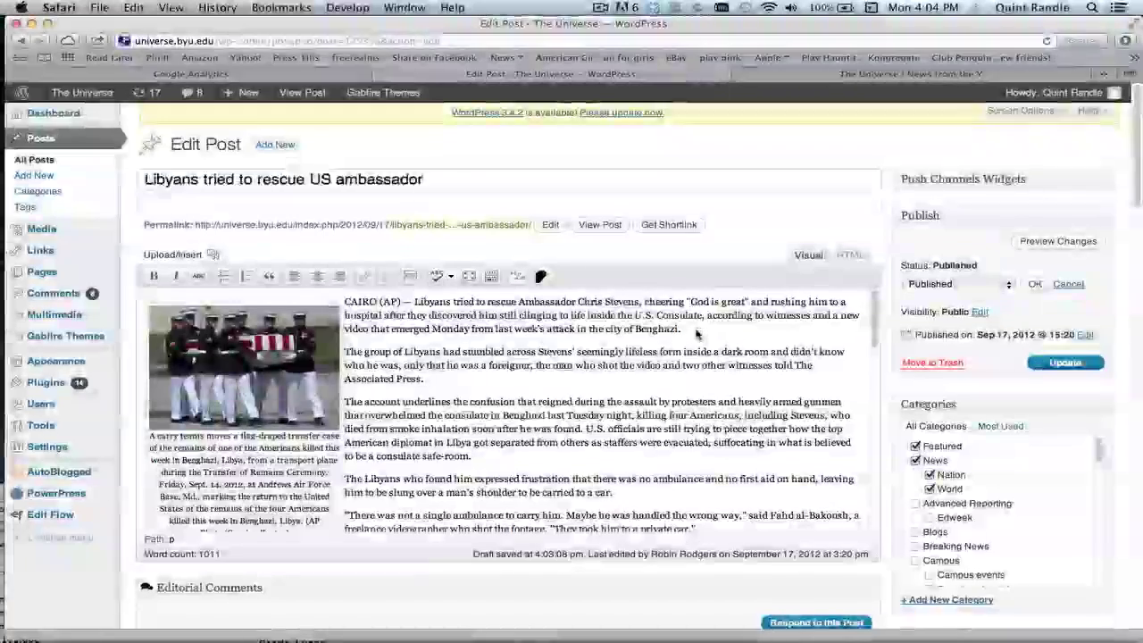
pyautogui.moveTo(697, 334); pyautogui.dragTo(418, 305)
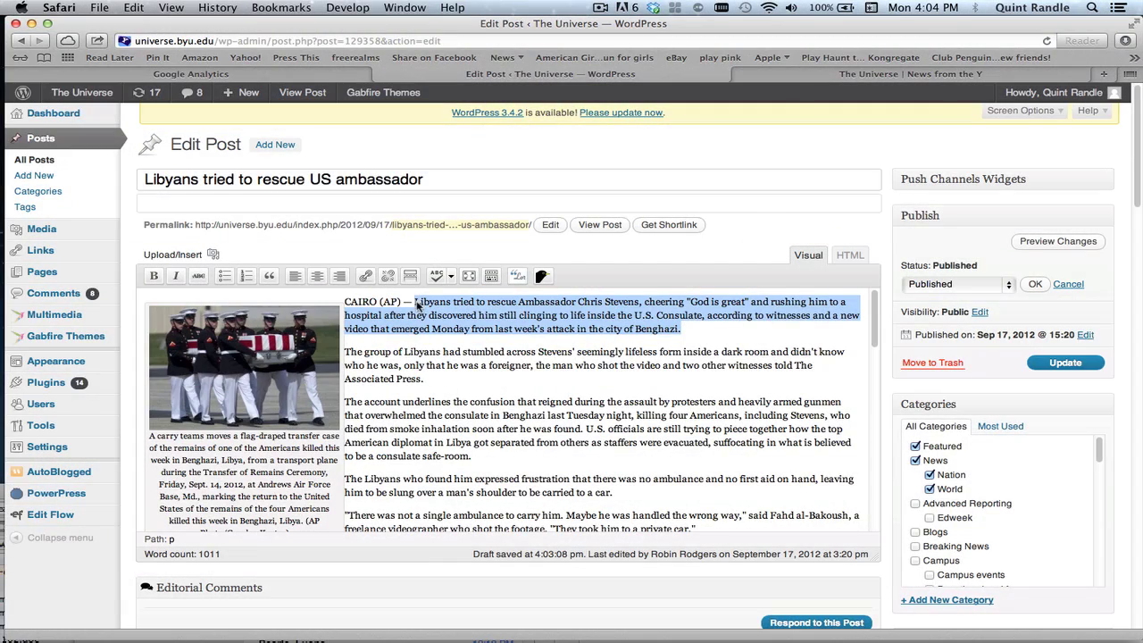
pyautogui.click(638, 369)
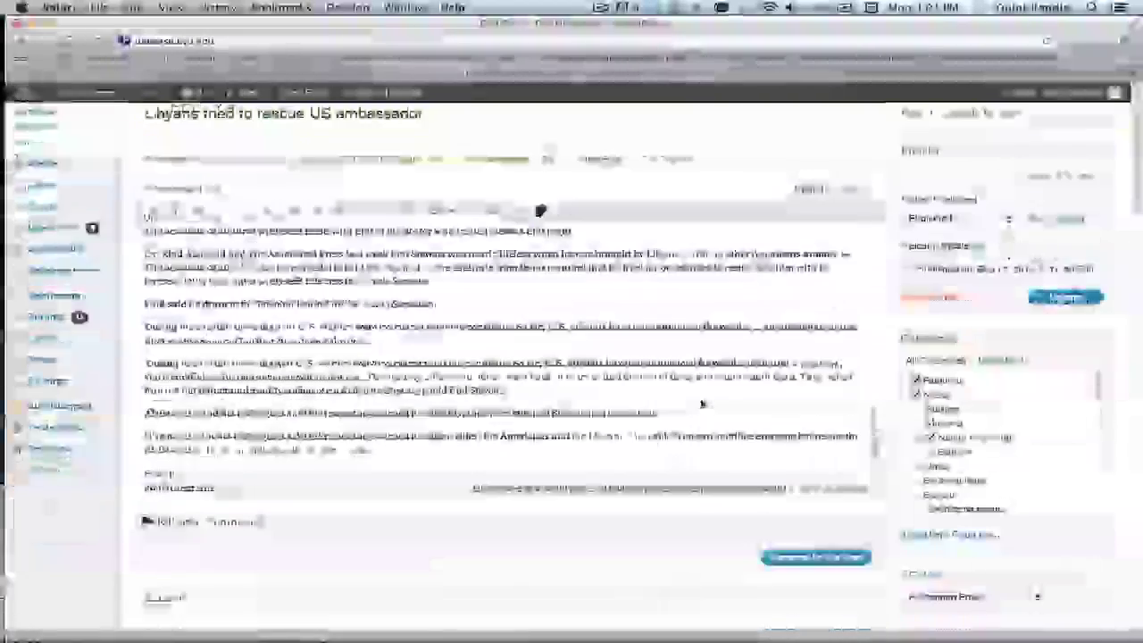
pyautogui.scroll(-5, 702, 403)
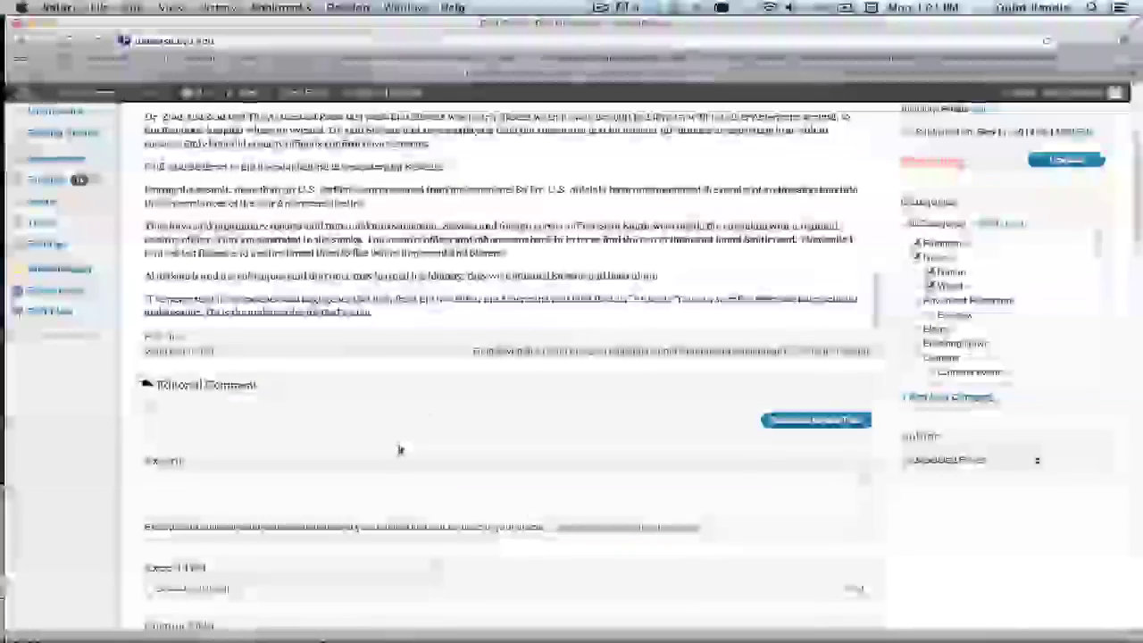
pyautogui.click(433, 487)
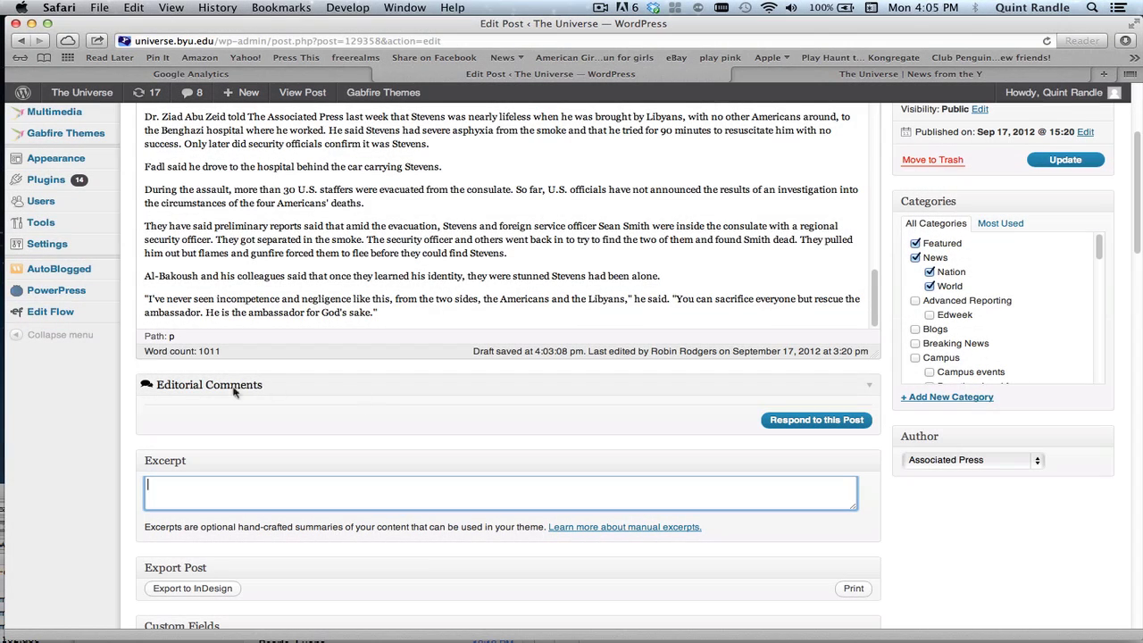
# Highlight the lead sentence and the second paragraph as possible excerpt text, and put the cursor back in the Excerpt box
pyautogui.scroll(15, 434, 299)
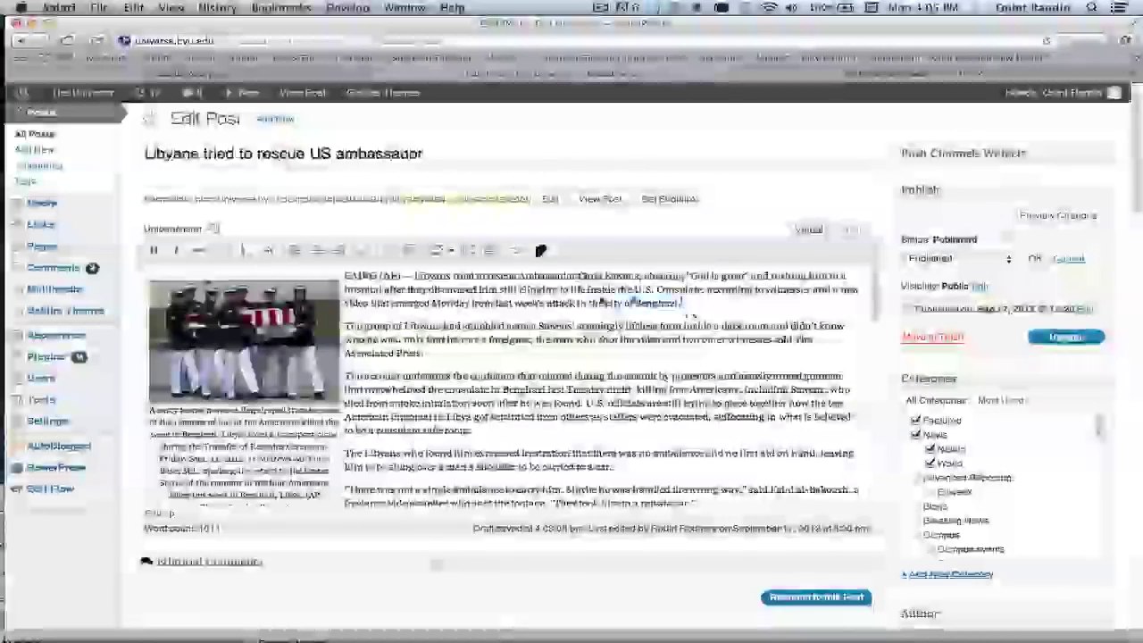
pyautogui.moveTo(682, 304); pyautogui.dragTo(427, 288)
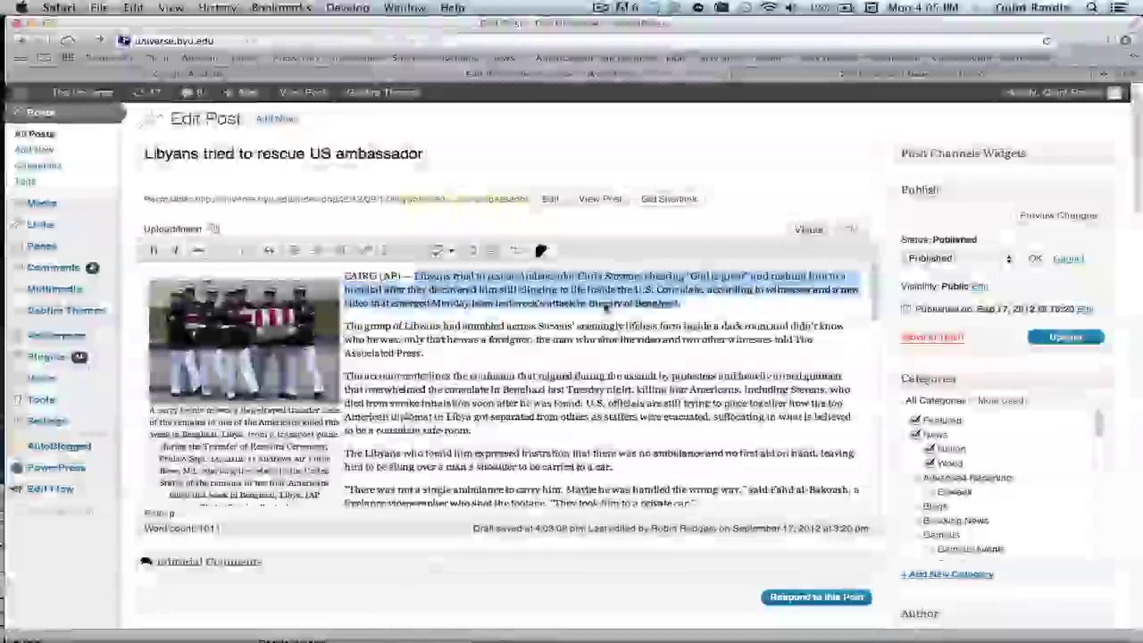
pyautogui.click(687, 309)
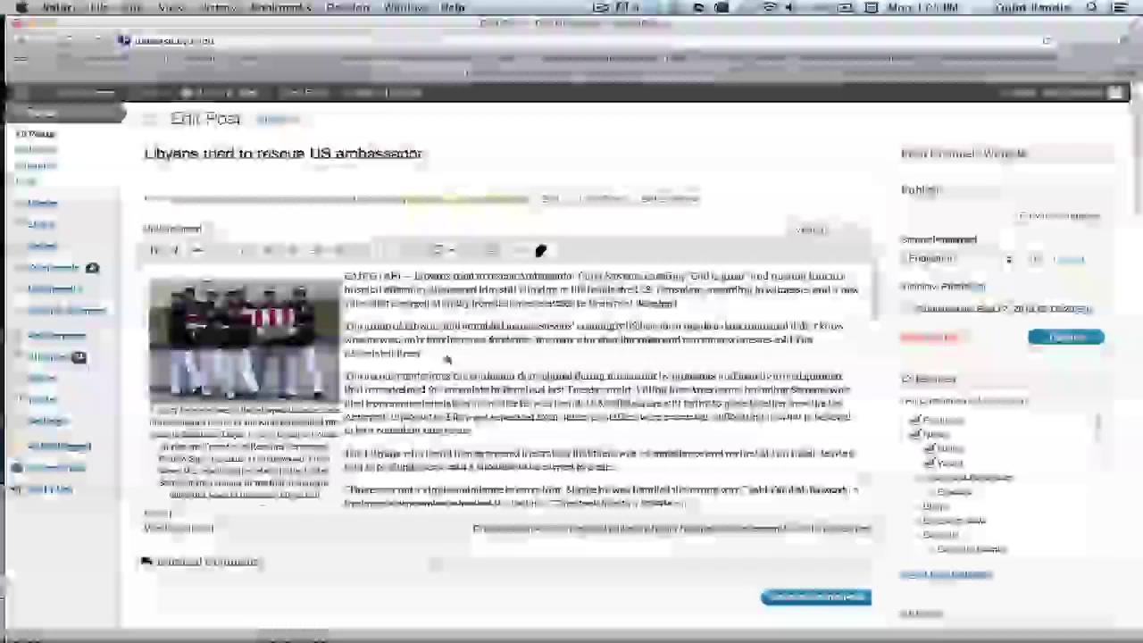
pyautogui.tripleClick(455, 348)
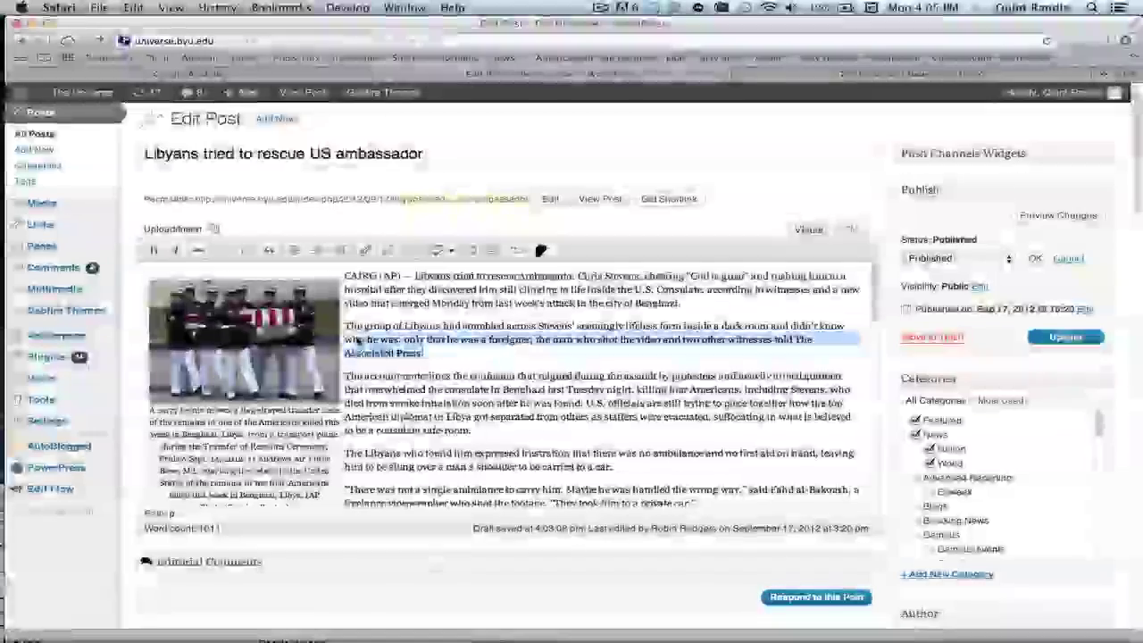
pyautogui.scroll(-6, 460, 350)
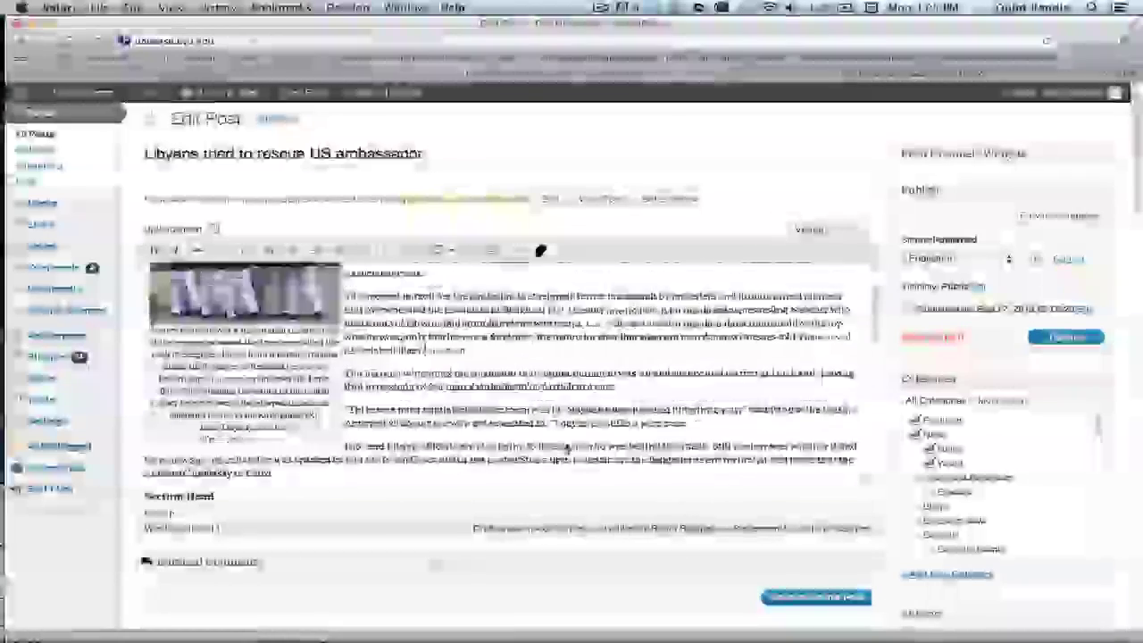
pyautogui.scroll(-5, 565, 452)
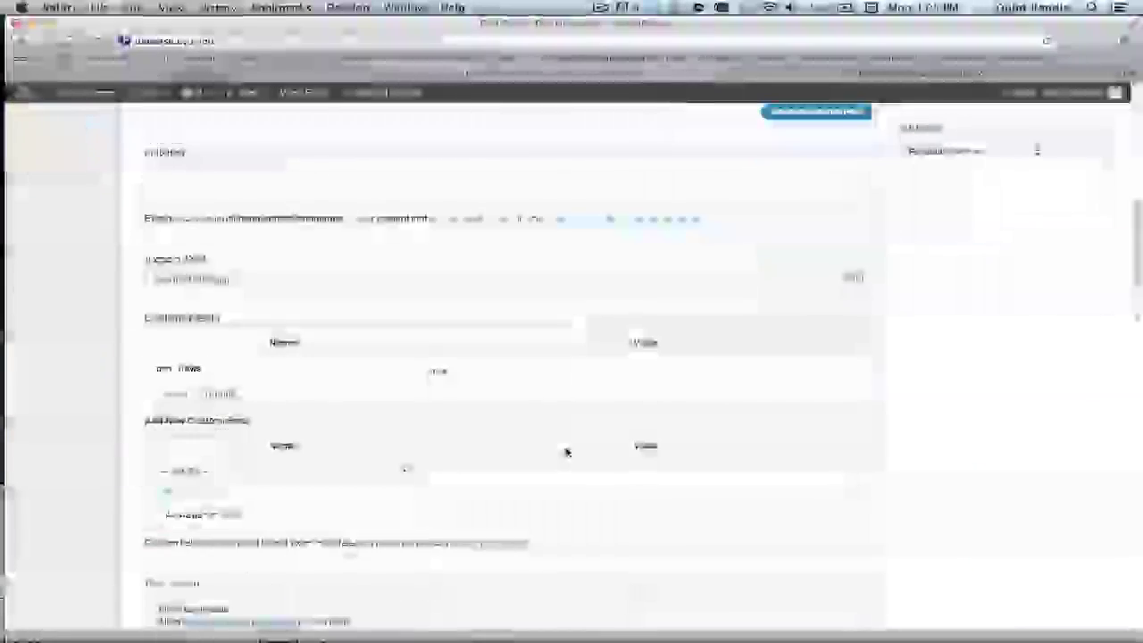
pyautogui.scroll(3, 565, 453)
pyautogui.click(310, 426)
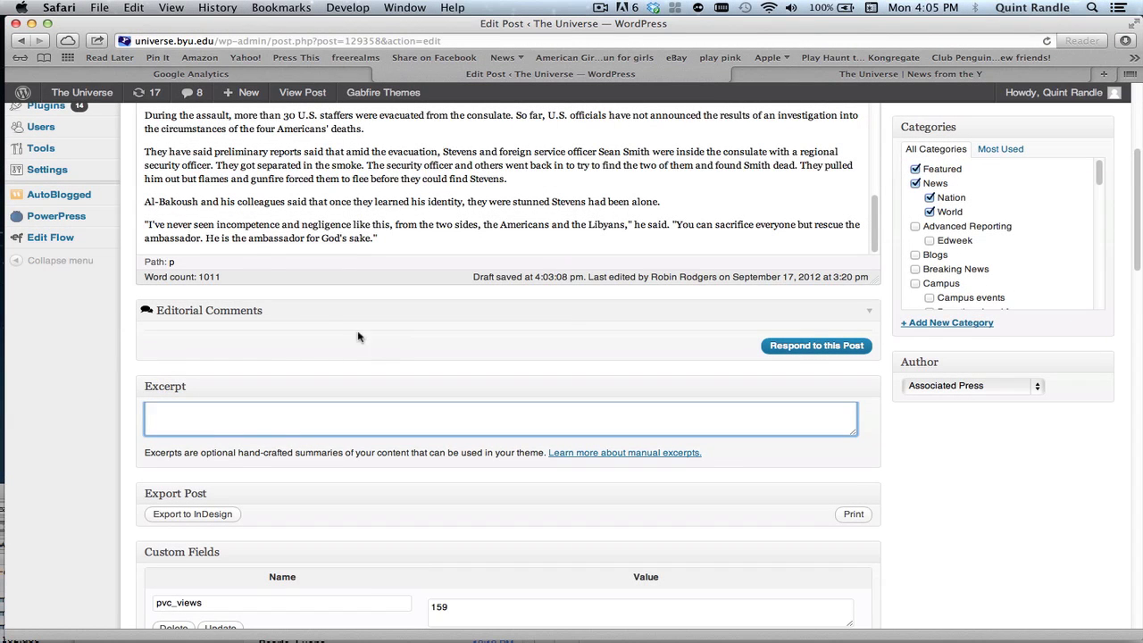
# View the story summaries on The Universe home page, and return to the Excerpt and Custom Fields sections of the post
pyautogui.click(779, 75)
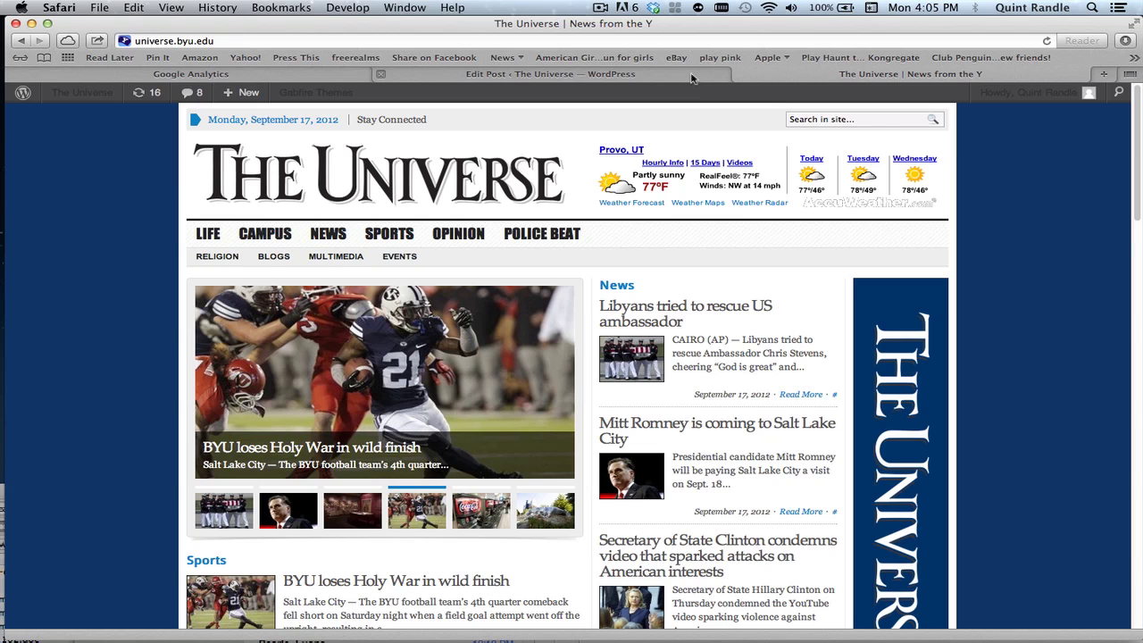
pyautogui.click(691, 77)
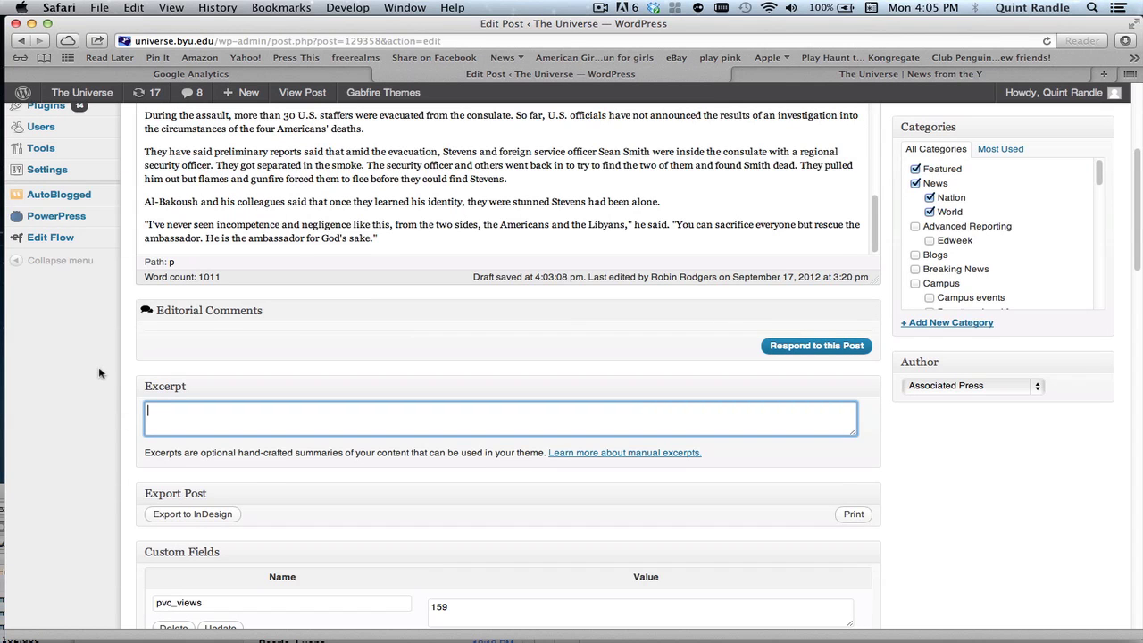
pyautogui.scroll(-2, 89, 376)
pyautogui.scroll(-5, 90, 375)
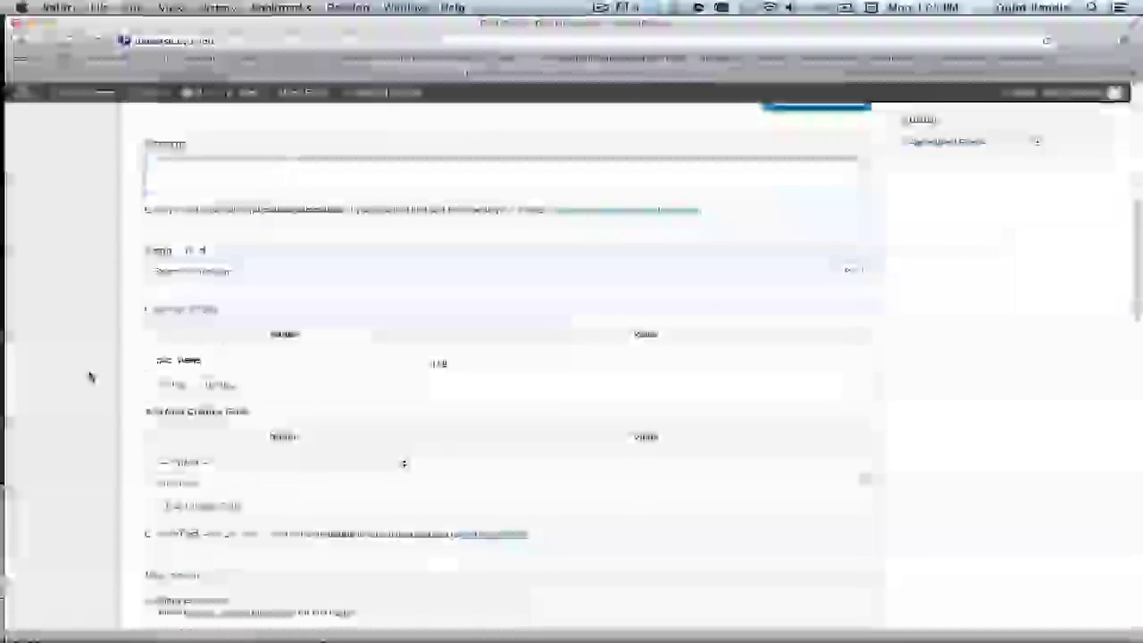
# Try the entries "militrary", "flag" and "war" in the post's tag field, and clear it
pyautogui.scroll(-8, 90, 376)
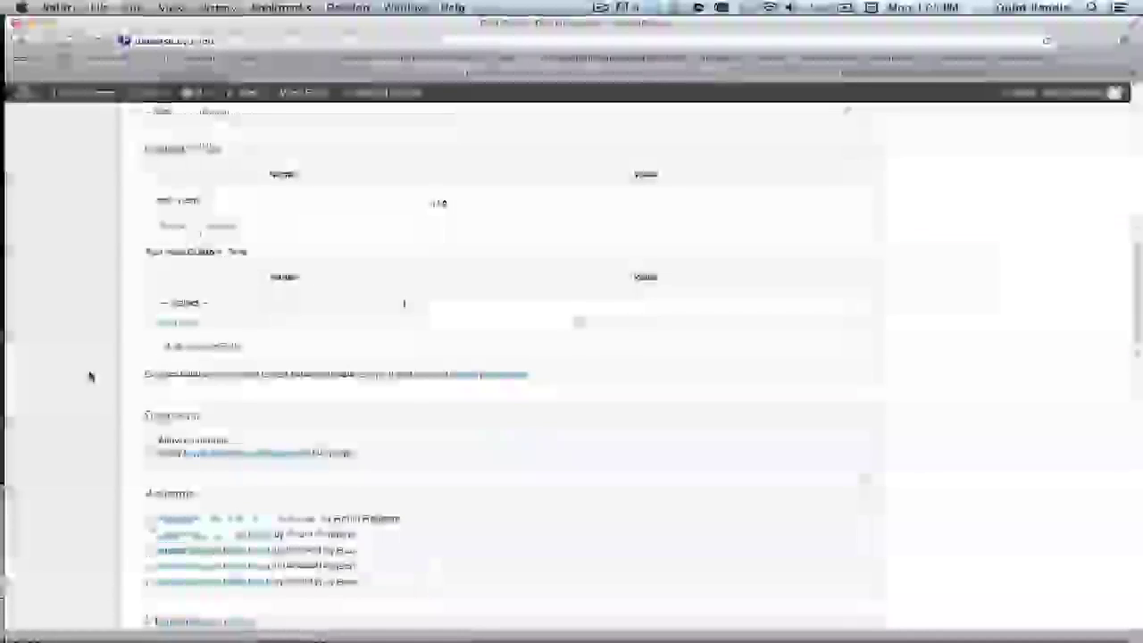
pyautogui.scroll(-8, 89, 375)
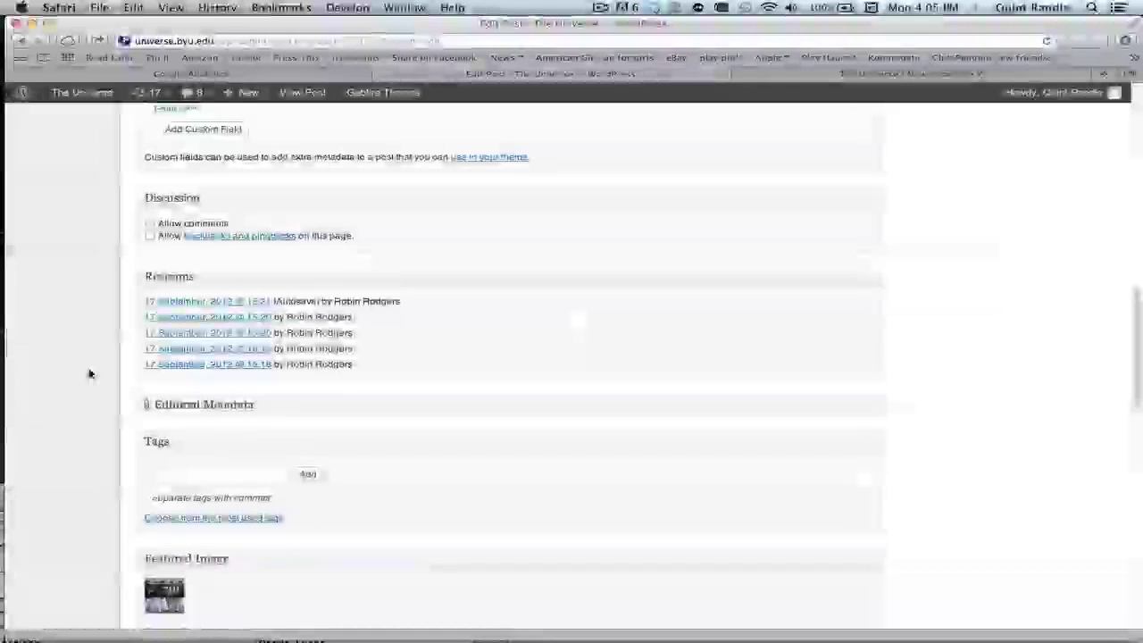
pyautogui.click(250, 285)
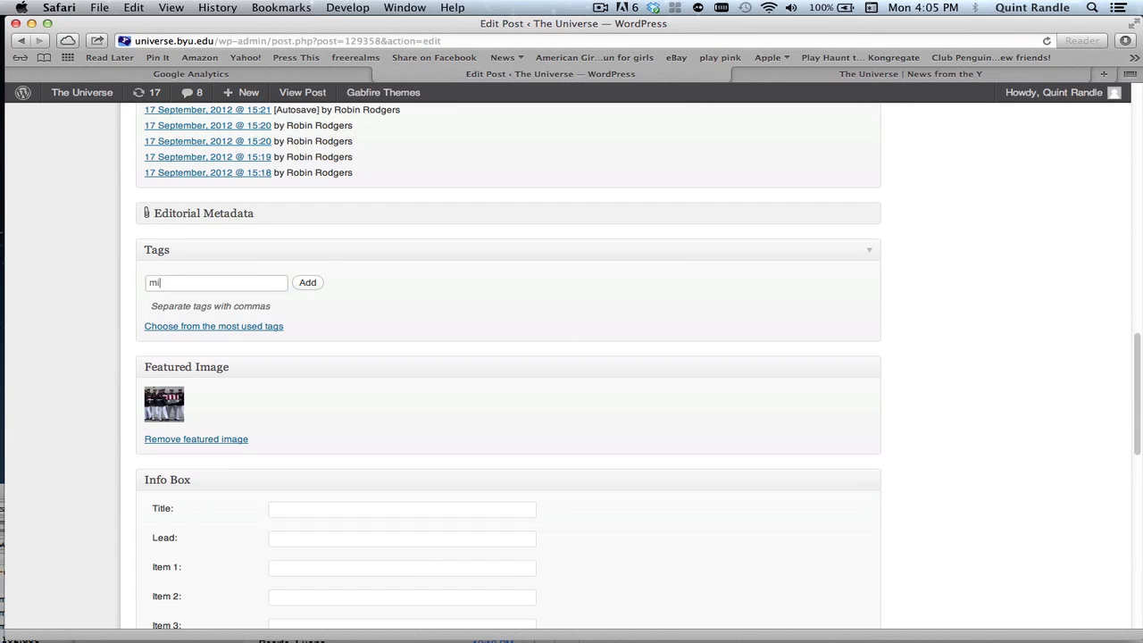
pyautogui.write('militrary')
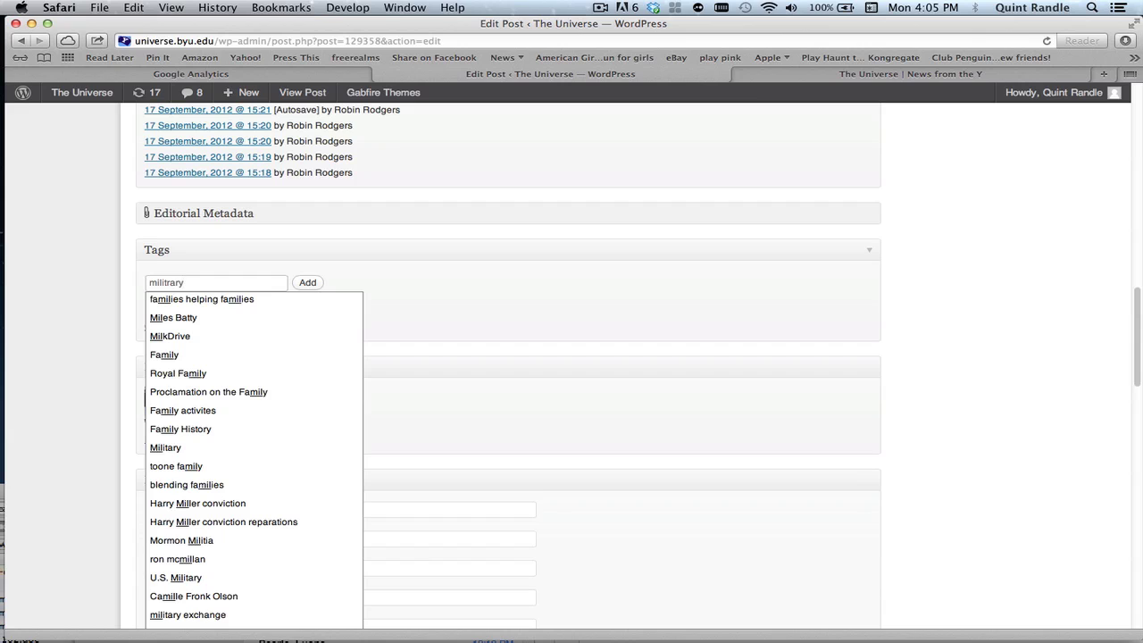
pyautogui.press('Escape')
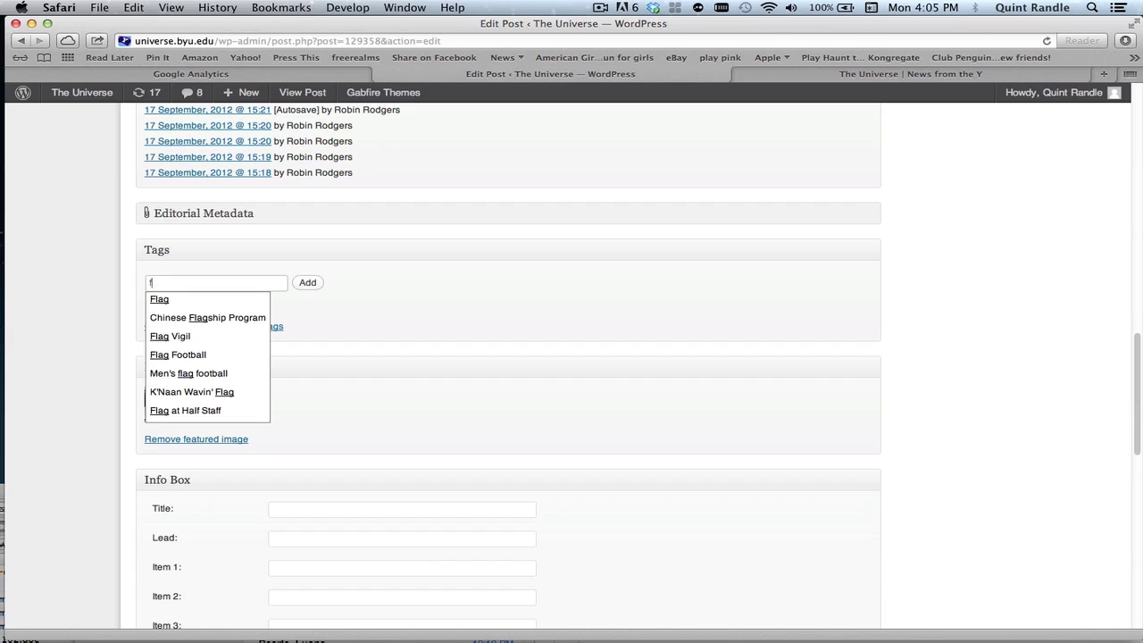
pyautogui.press('BackSpace')
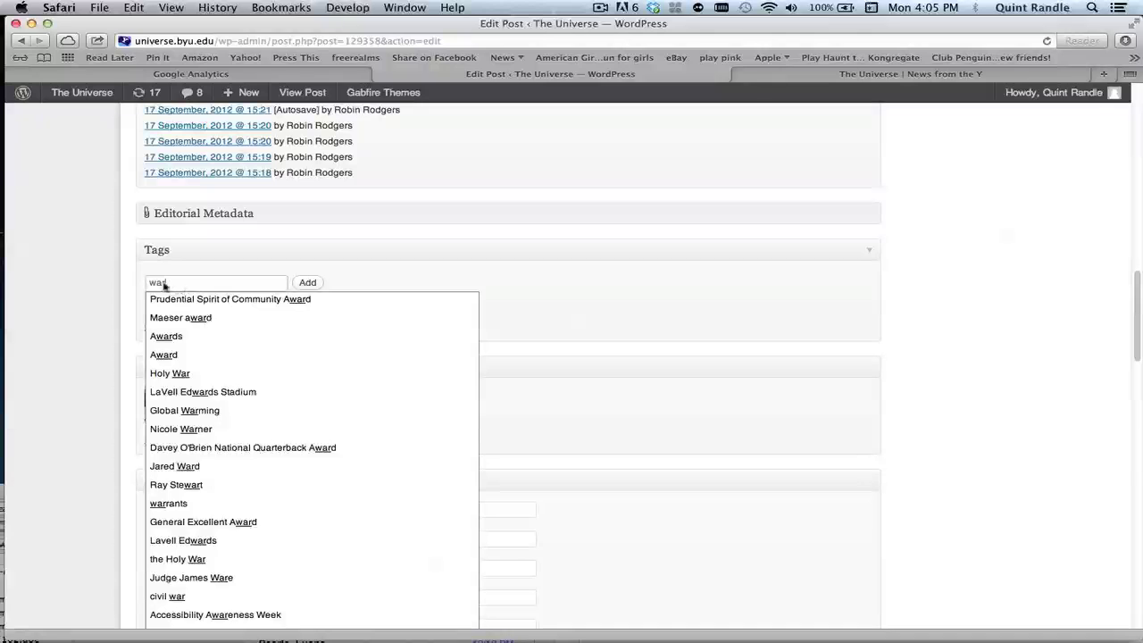
pyautogui.press('BackSpace')
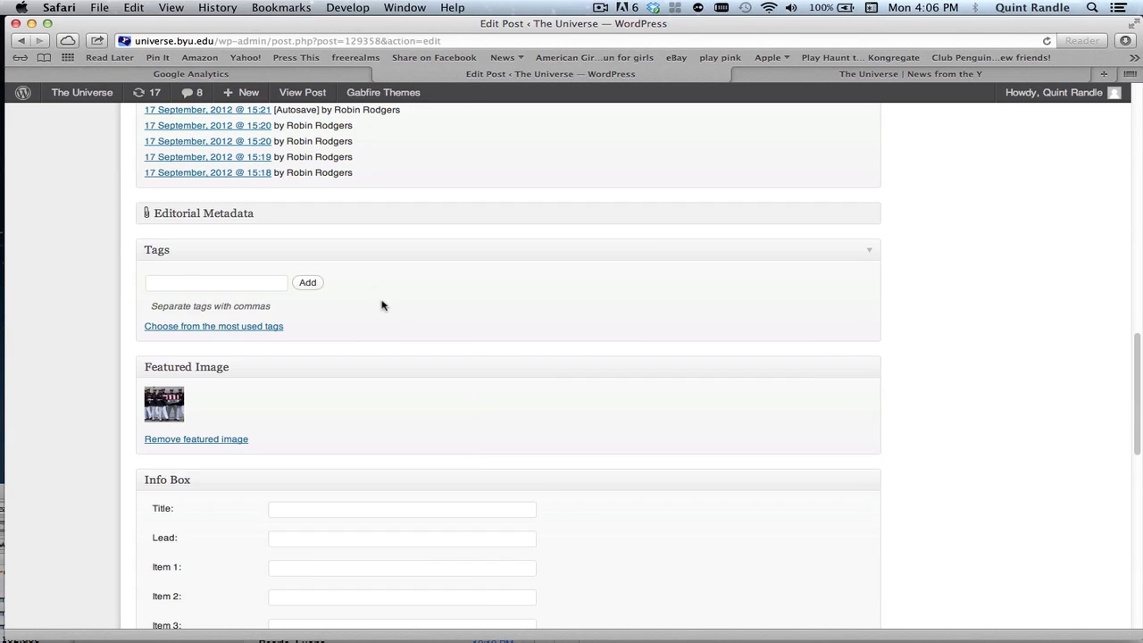
# Review the article text and categories at the start of the post, and return to the Tags and Featured Image sections
pyautogui.scroll(5, 435, 293)
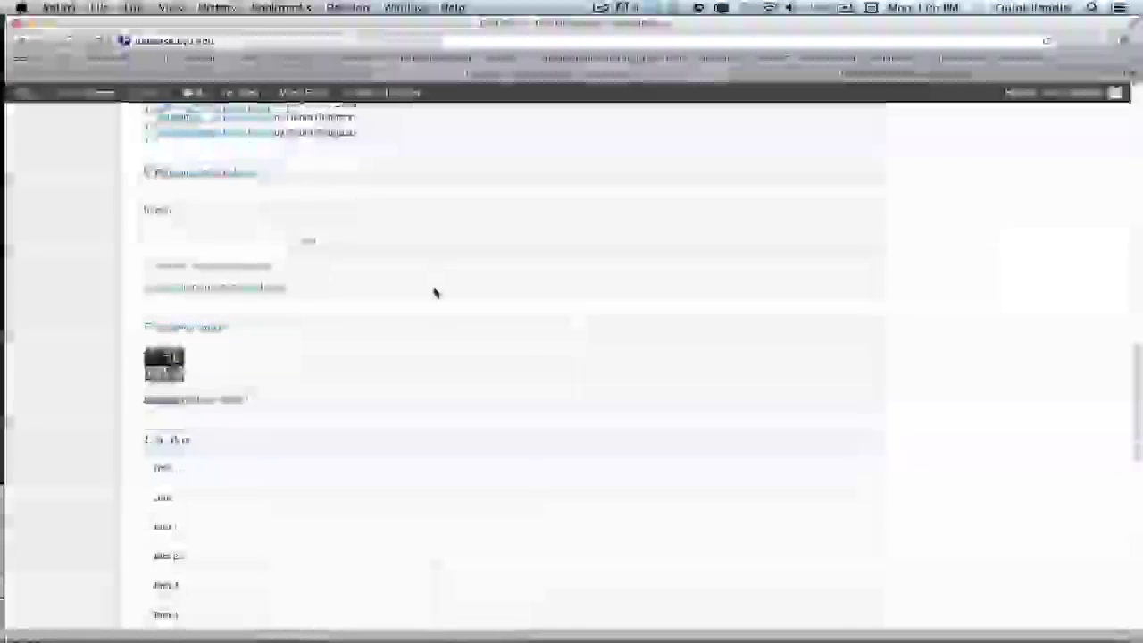
pyautogui.scroll(10, 435, 293)
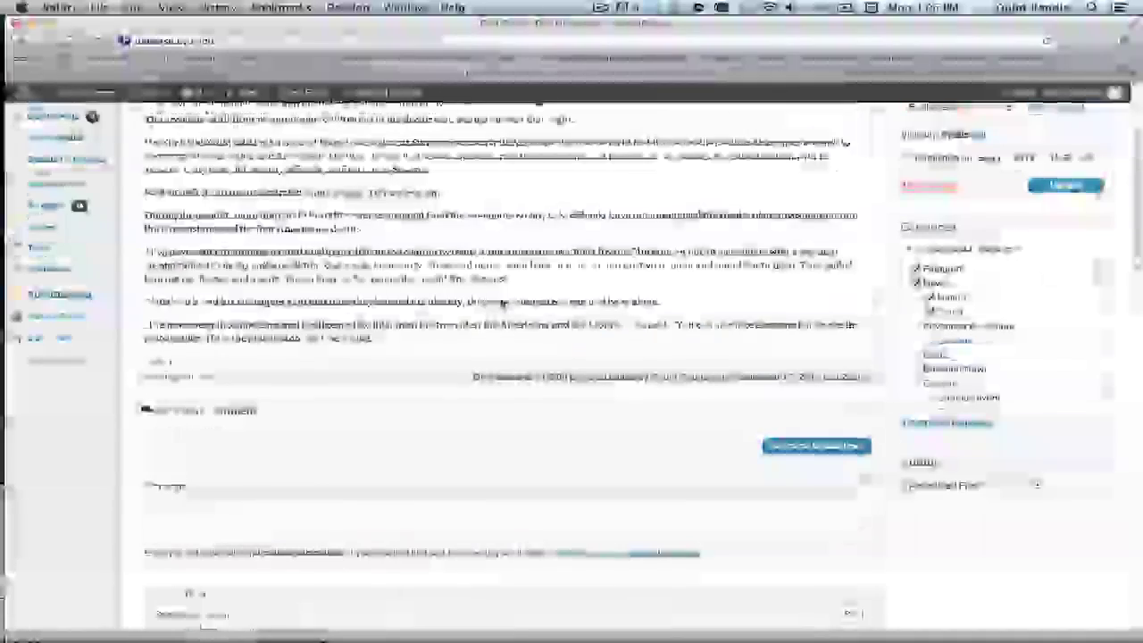
pyautogui.scroll(5, 503, 304)
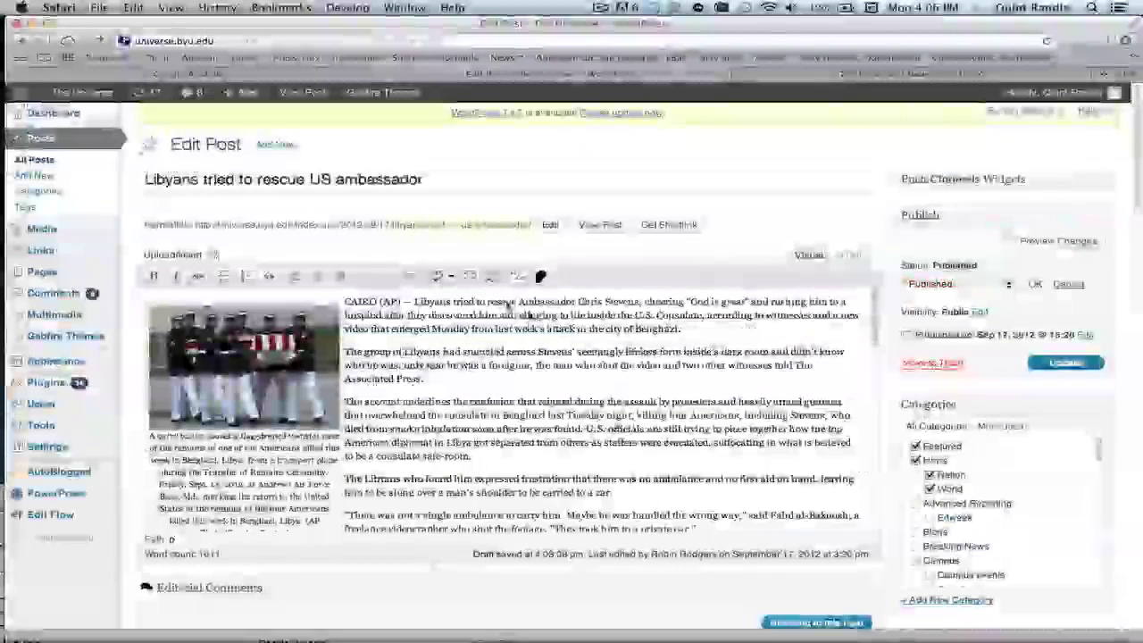
pyautogui.scroll(-8, 1115, 474)
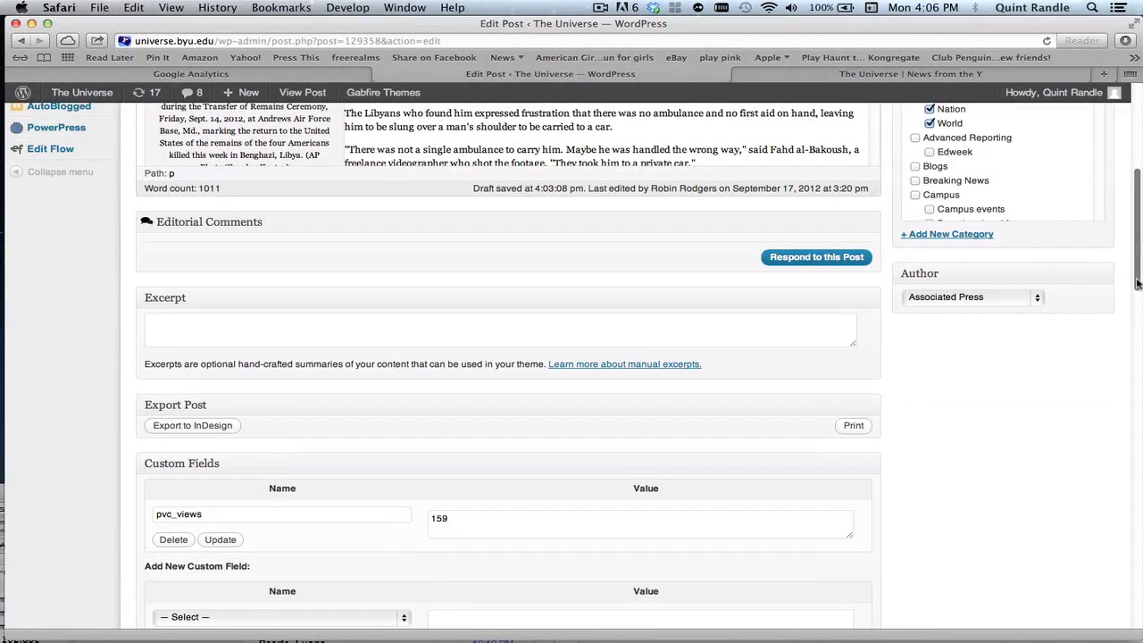
pyautogui.moveTo(1136, 283); pyautogui.dragTo(1076, 476)
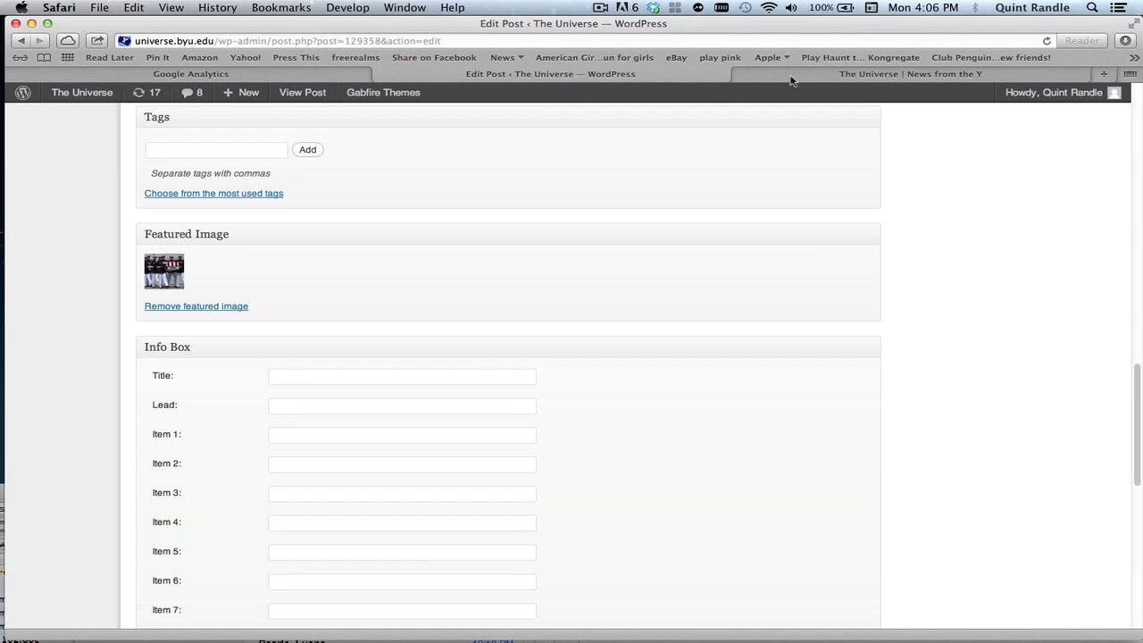
# Look through the Sports, Opinion, Life and News story listings on The Universe home page
pyautogui.click(790, 81)
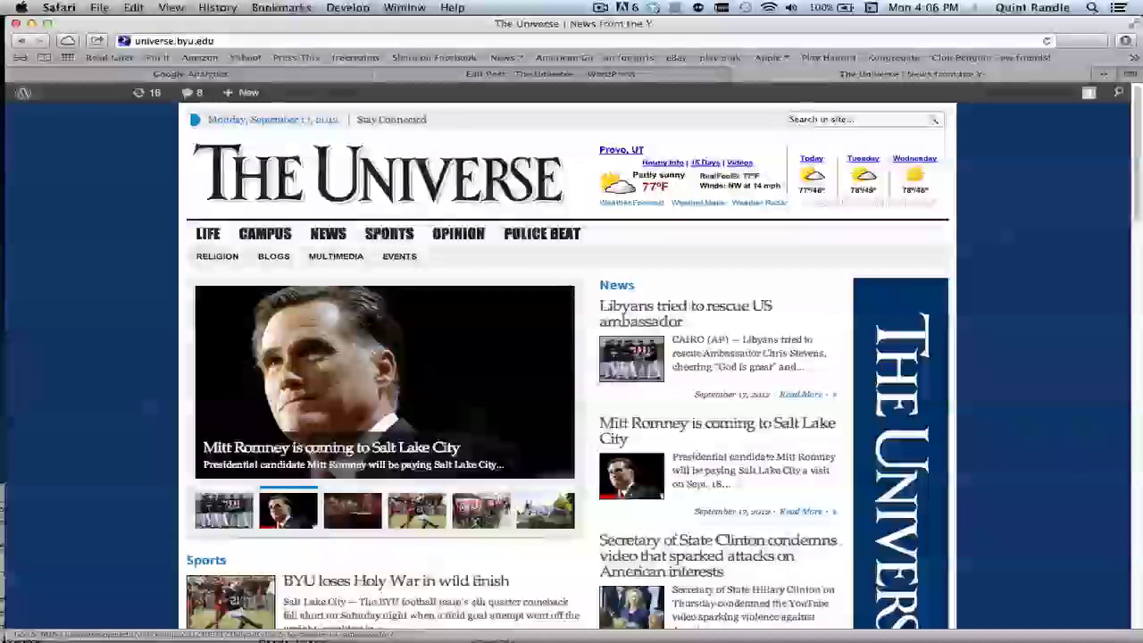
pyautogui.scroll(-5, 585, 502)
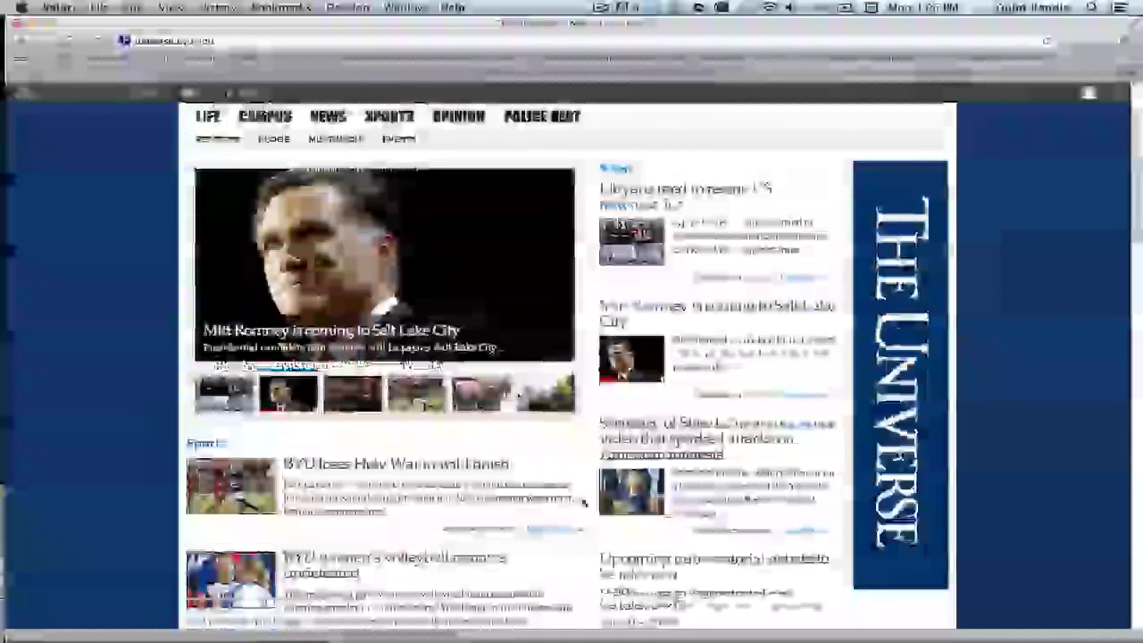
pyautogui.scroll(-8, 159, 463)
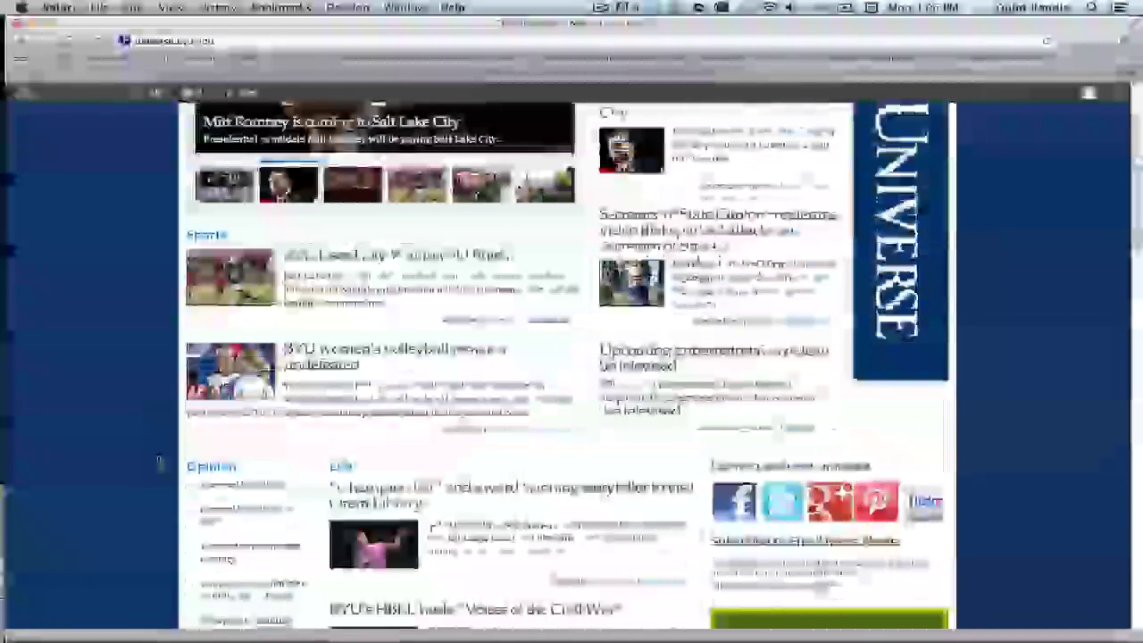
pyautogui.scroll(3, 157, 461)
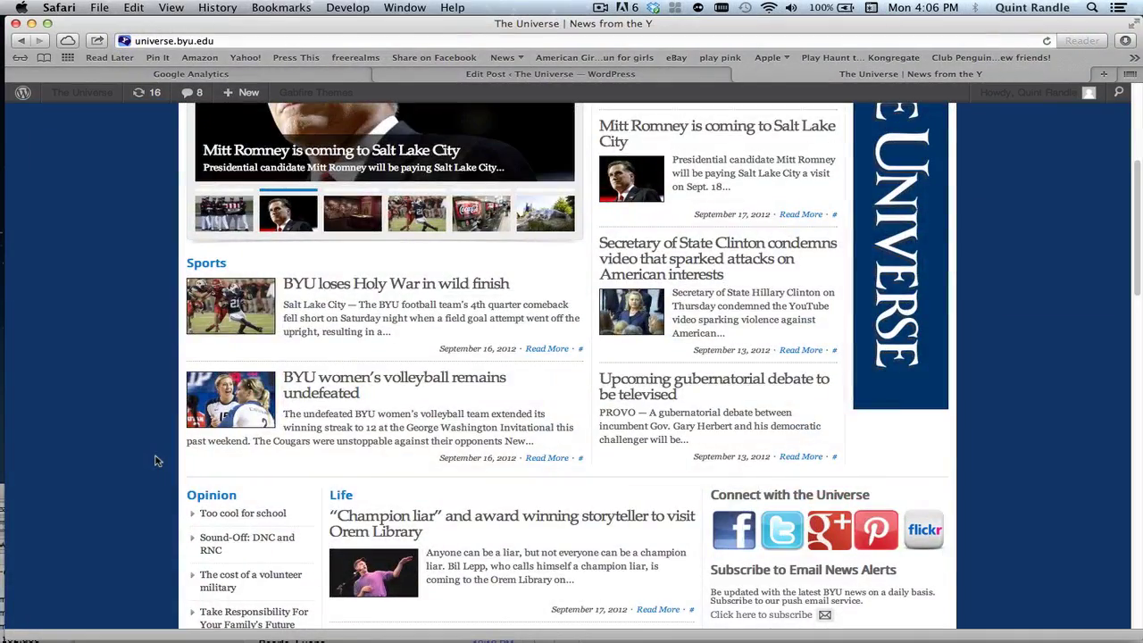
pyautogui.scroll(-15, 155, 461)
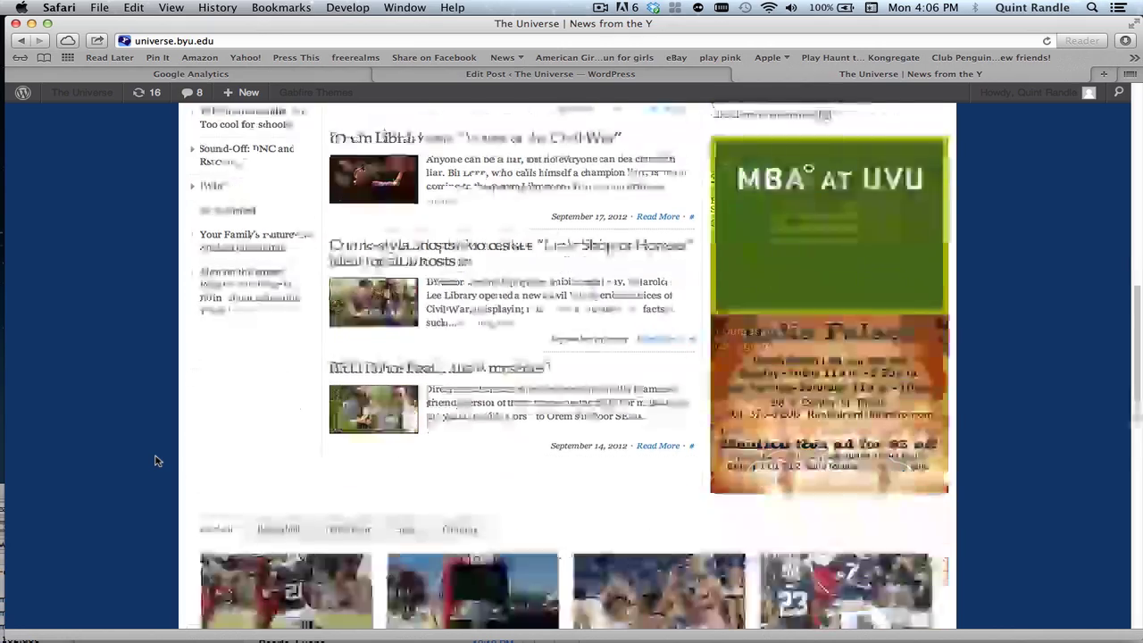
pyautogui.scroll(12, 650, 312)
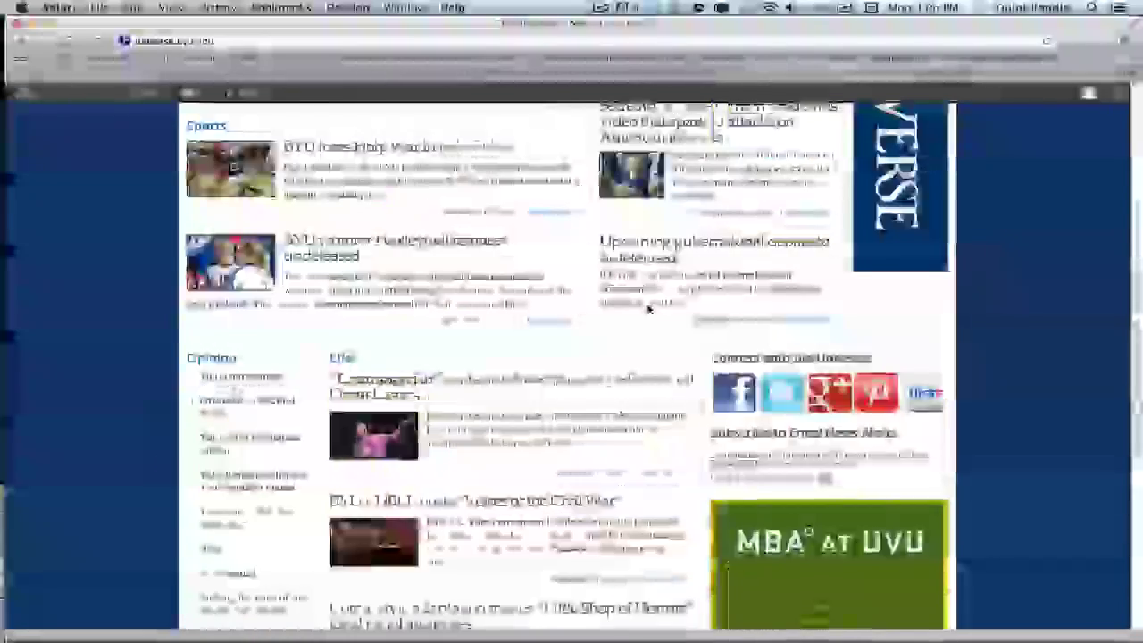
# Open the story "Upcoming gubernatorial debate to be televised" and examine its text, Related Articles and comments area
pyautogui.scroll(5, 650, 308)
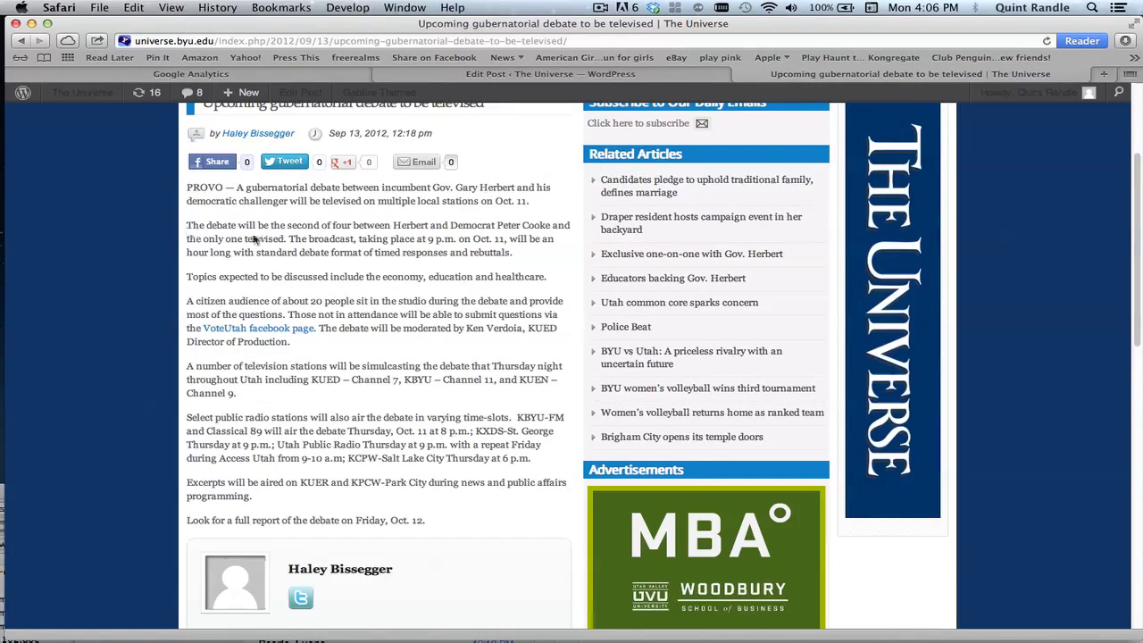
pyautogui.scroll(-10, 253, 239)
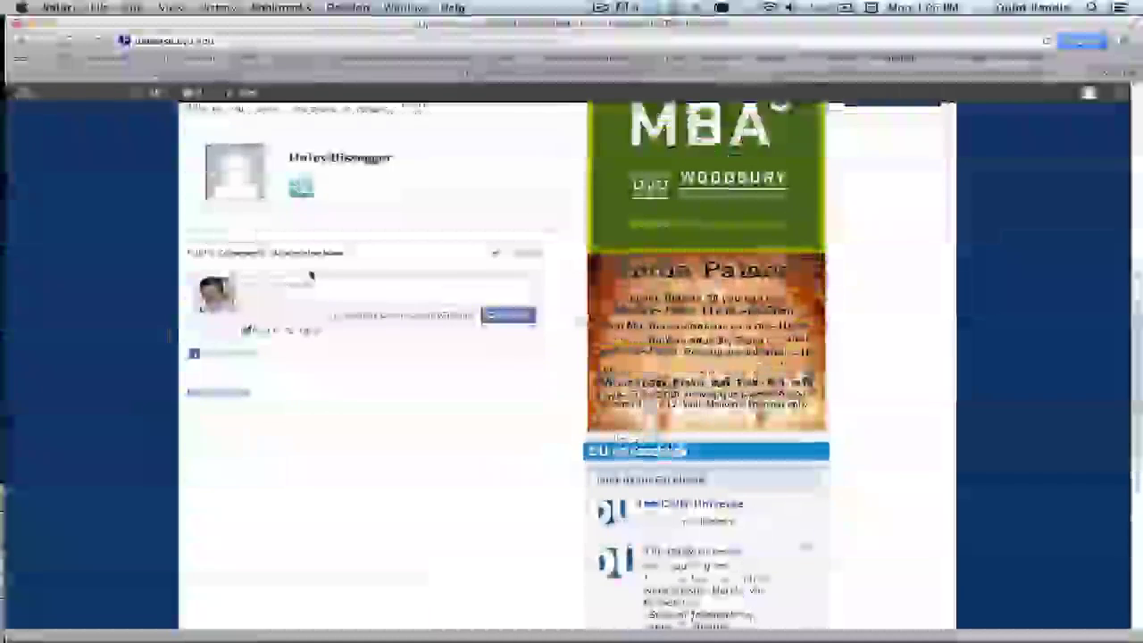
pyautogui.scroll(6, 311, 277)
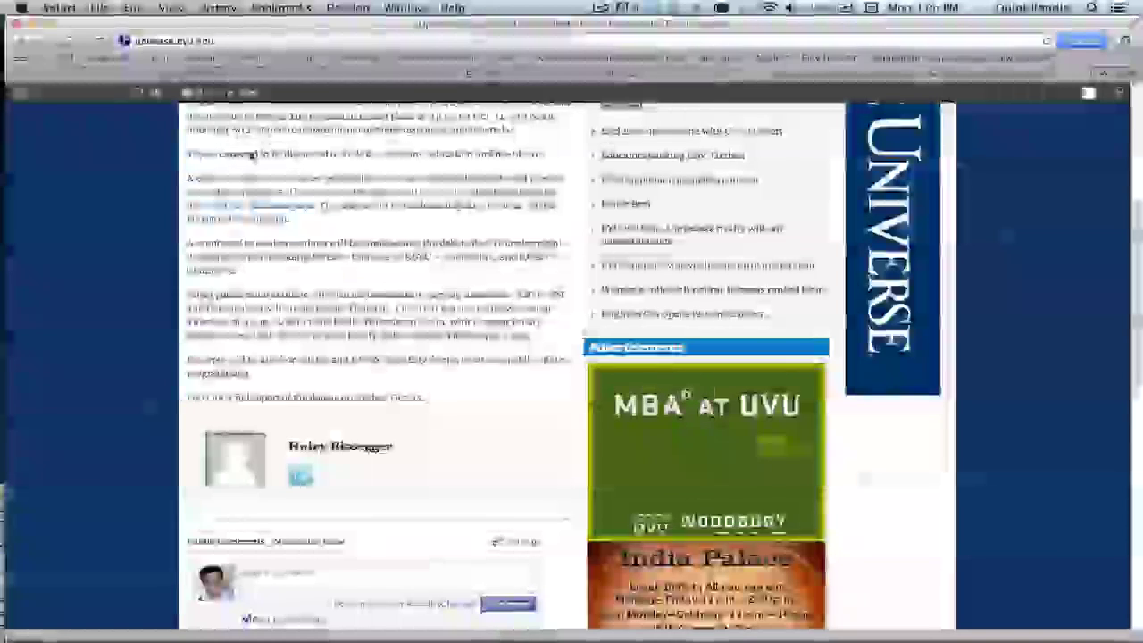
# Return to the post editor and examine the Featured Image and Info Box sections
pyautogui.click(566, 74)
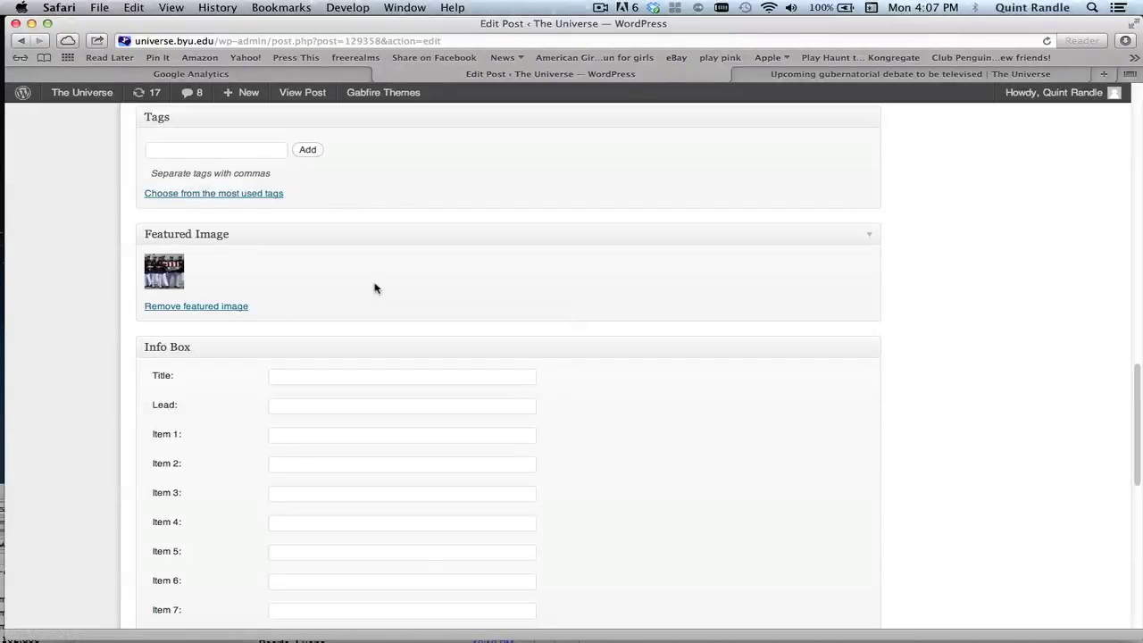
pyautogui.scroll(-2, 375, 286)
pyautogui.scroll(1, 408, 273)
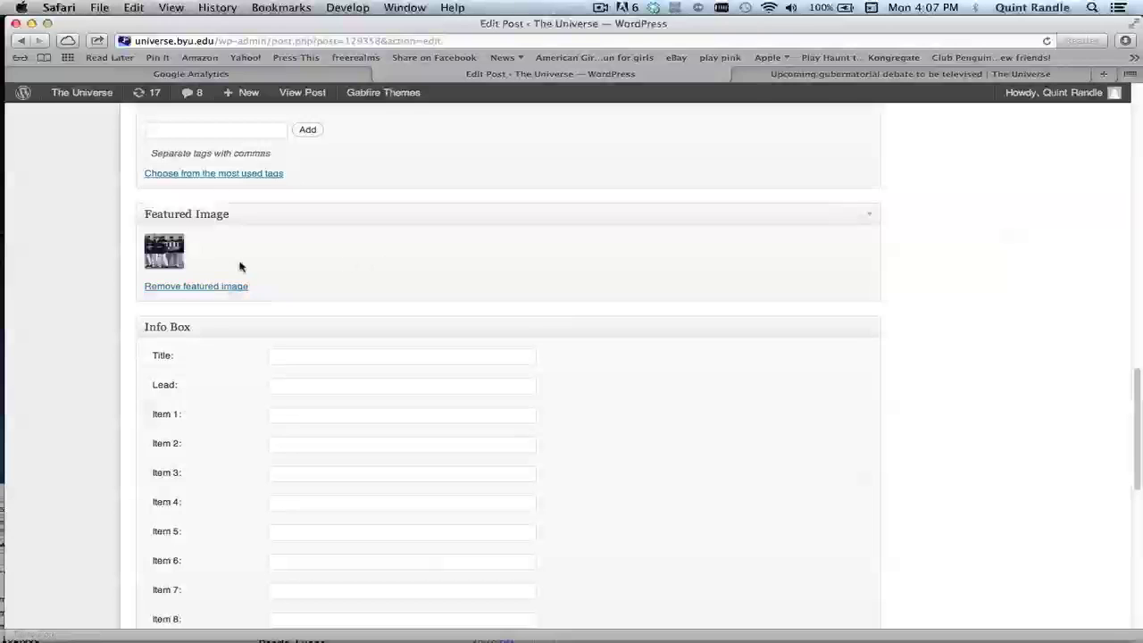
pyautogui.scroll(-1, 443, 262)
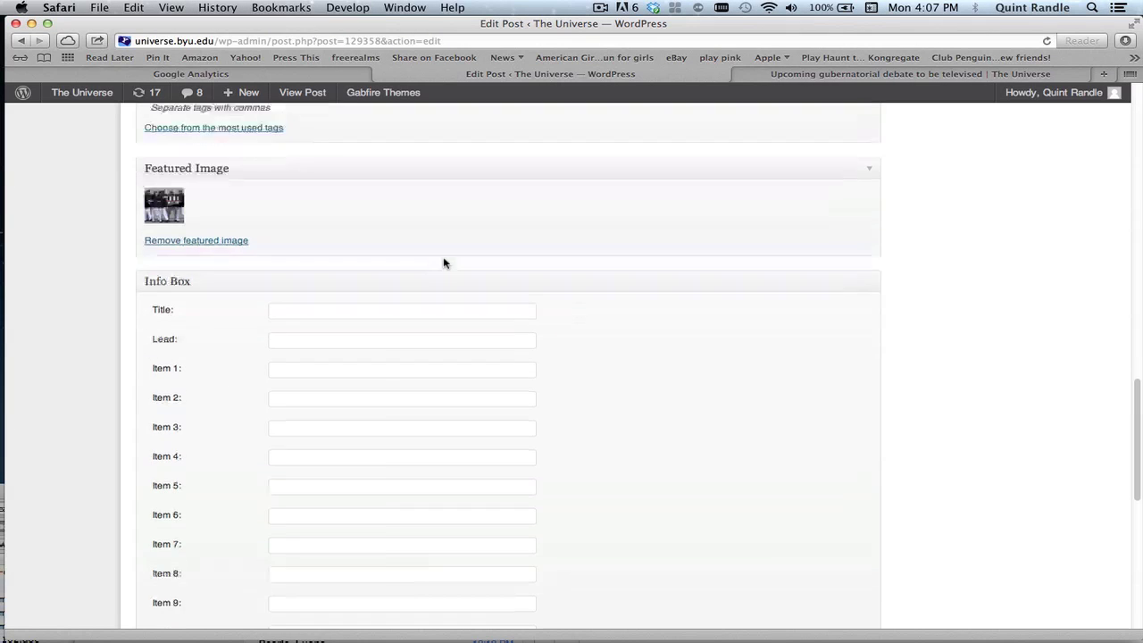
pyautogui.scroll(10, 444, 262)
pyautogui.scroll(10, 536, 268)
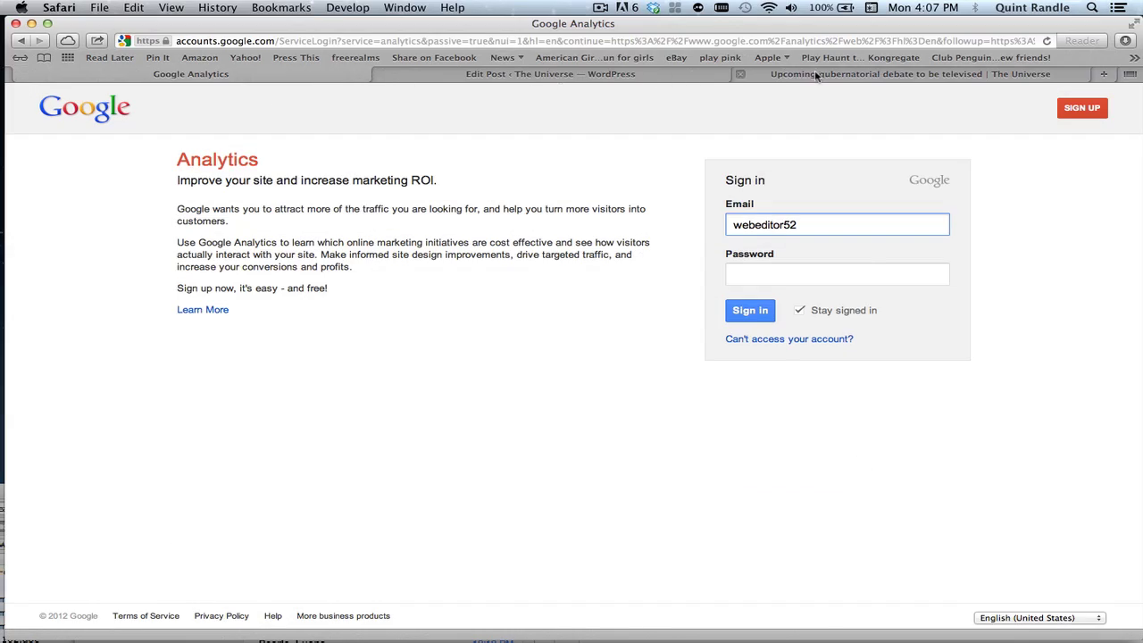
# Load The Universe home page from the gubernatorial debate story, and return to the article text in the post editor
pyautogui.click(814, 75)
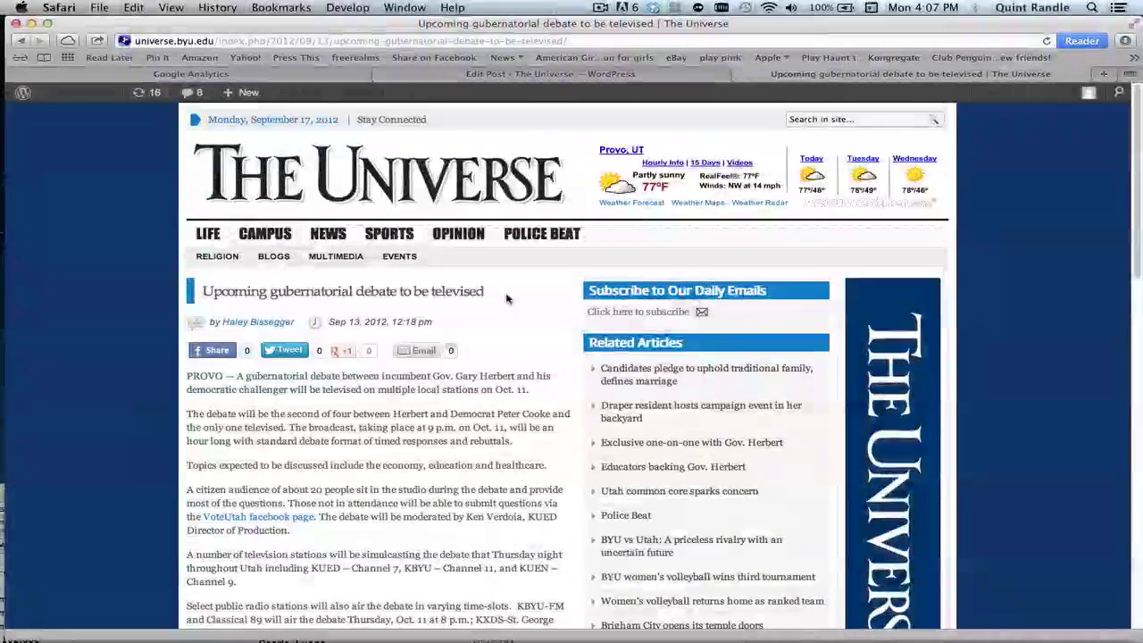
pyautogui.click(243, 92)
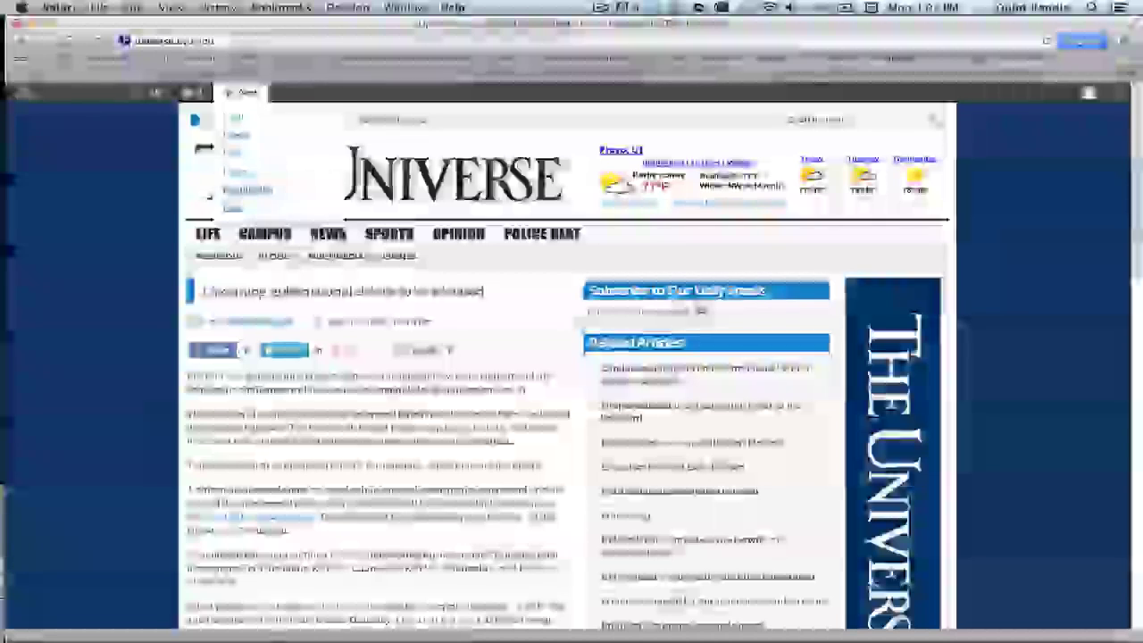
pyautogui.click(284, 189)
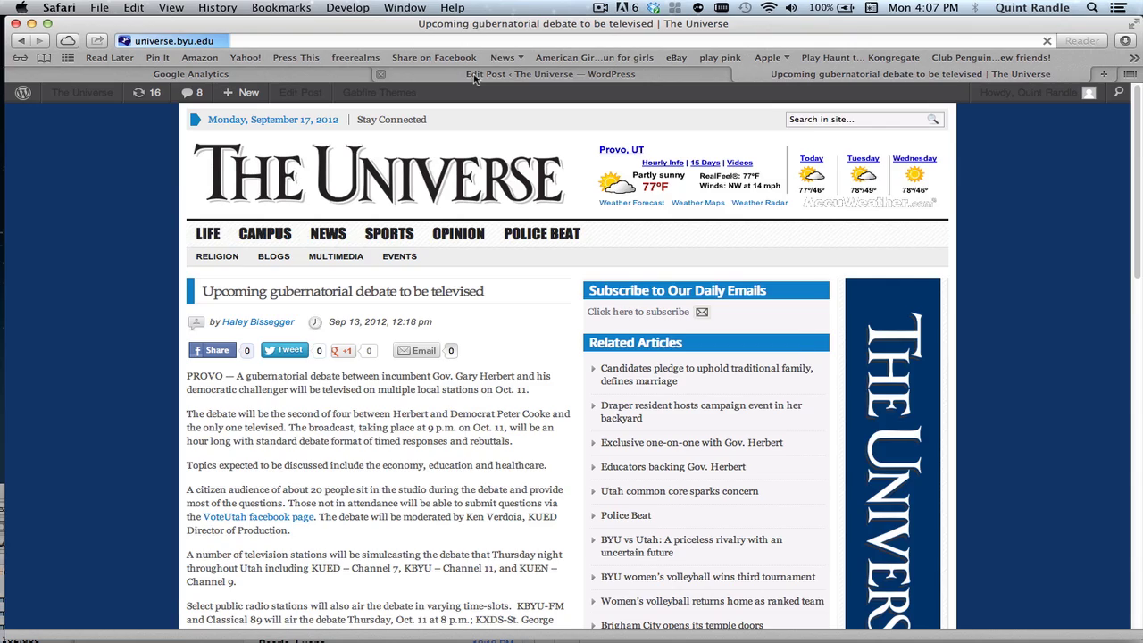
pyautogui.click(474, 76)
pyautogui.scroll(5, 451, 212)
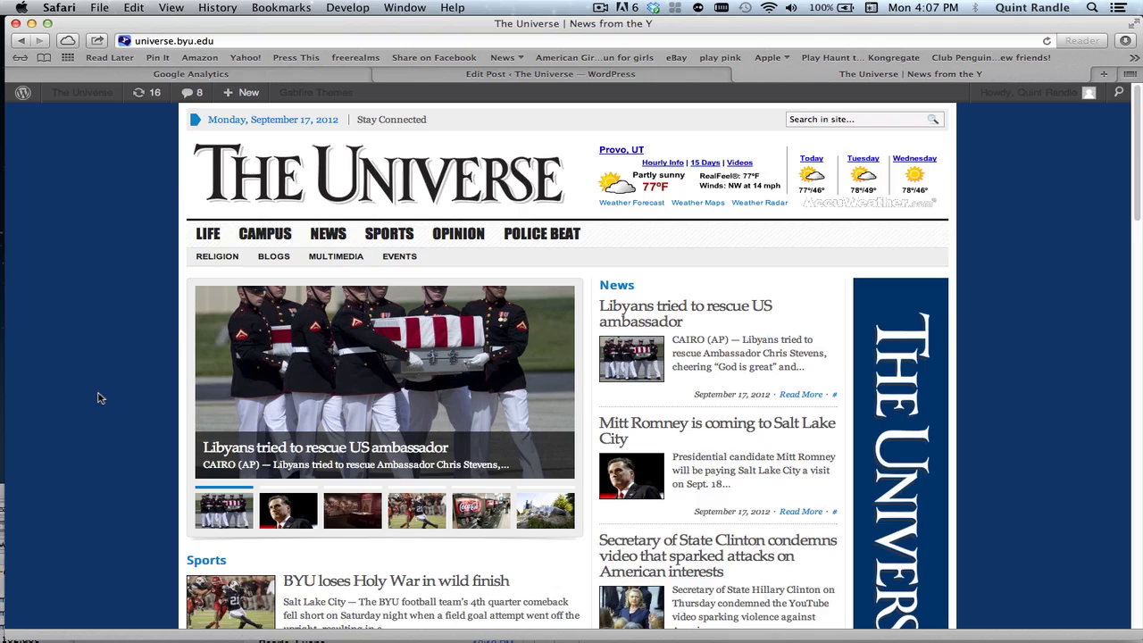
# Compare the home page's featured slideshow and story summaries with the photo and text of the Libyans post in the editor
pyautogui.scroll(-5, 98, 397)
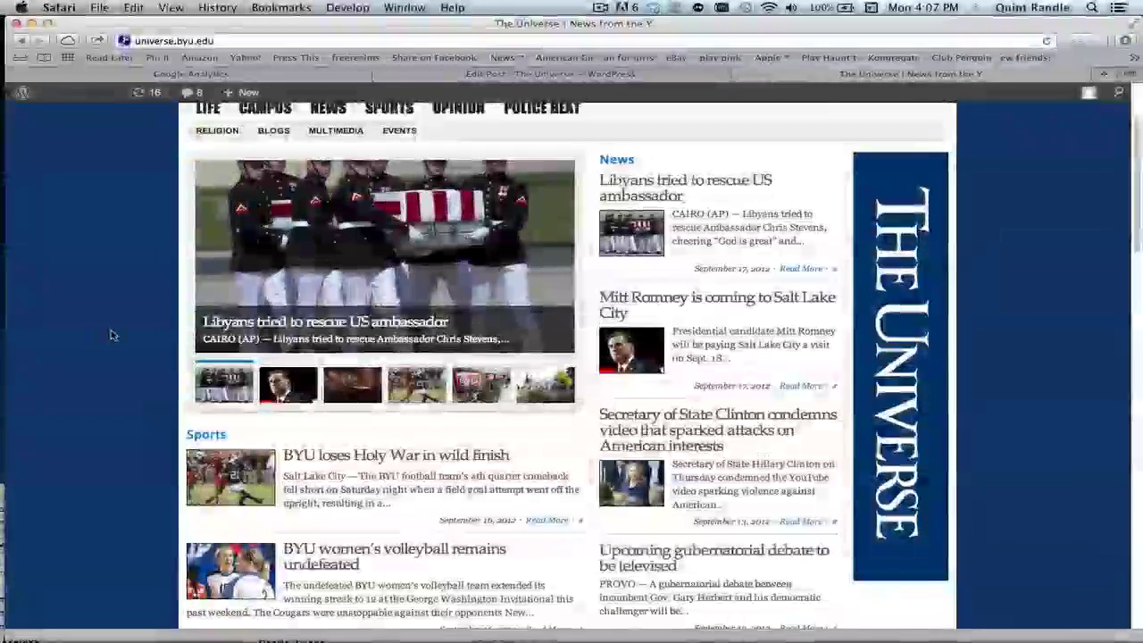
pyautogui.scroll(3, 112, 332)
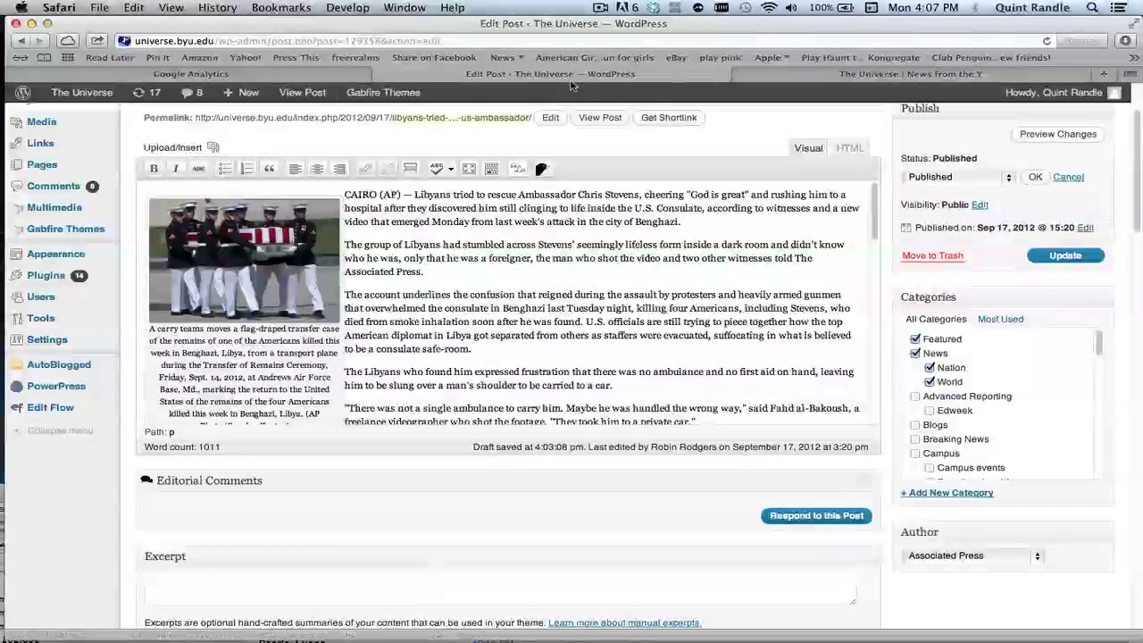
pyautogui.click(802, 78)
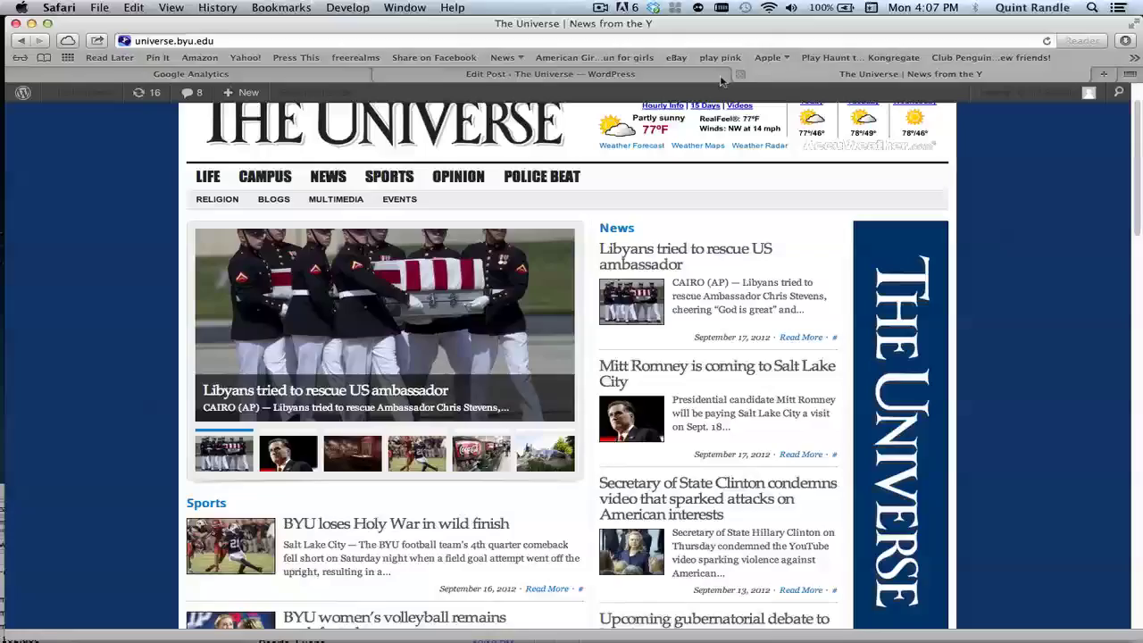
pyautogui.click(623, 75)
pyautogui.click(833, 80)
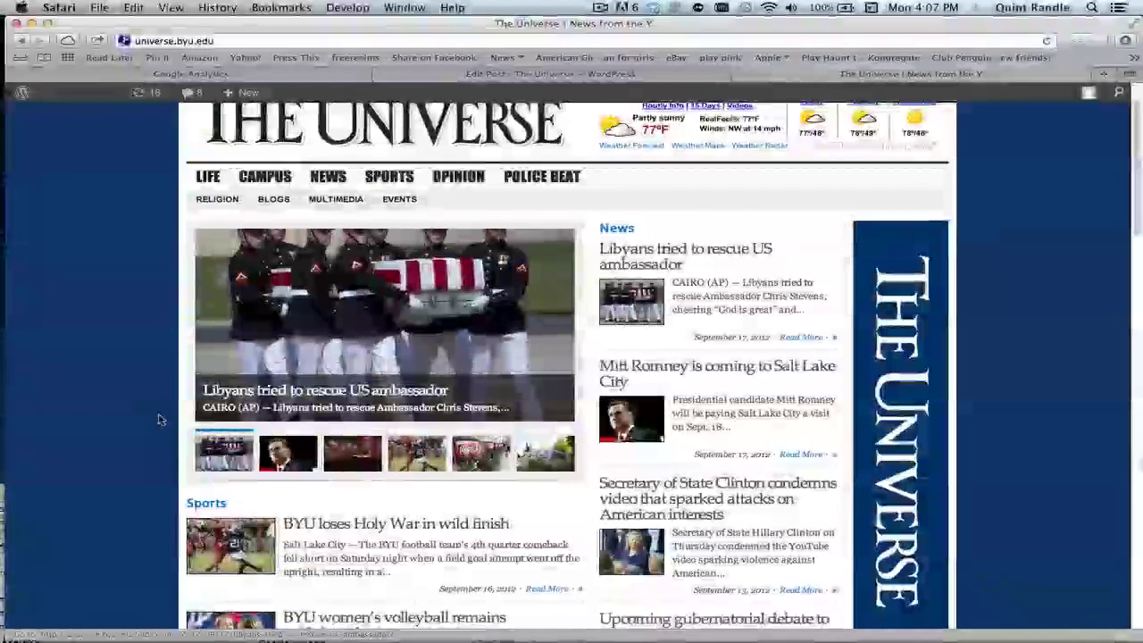
pyautogui.scroll(-5, 159, 419)
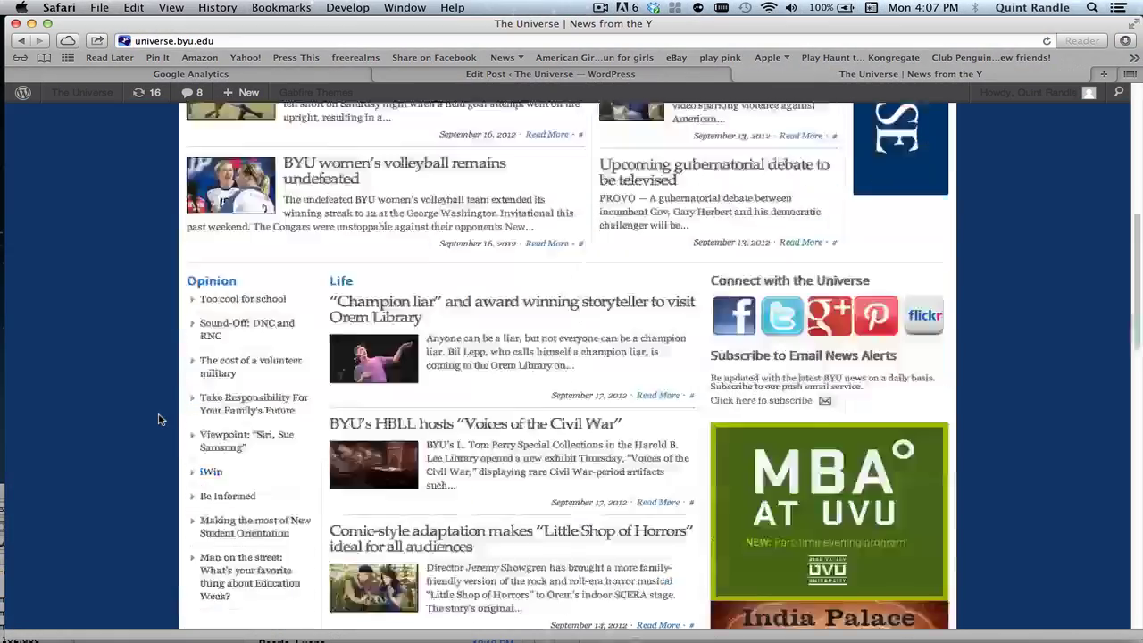
pyautogui.scroll(10, 159, 419)
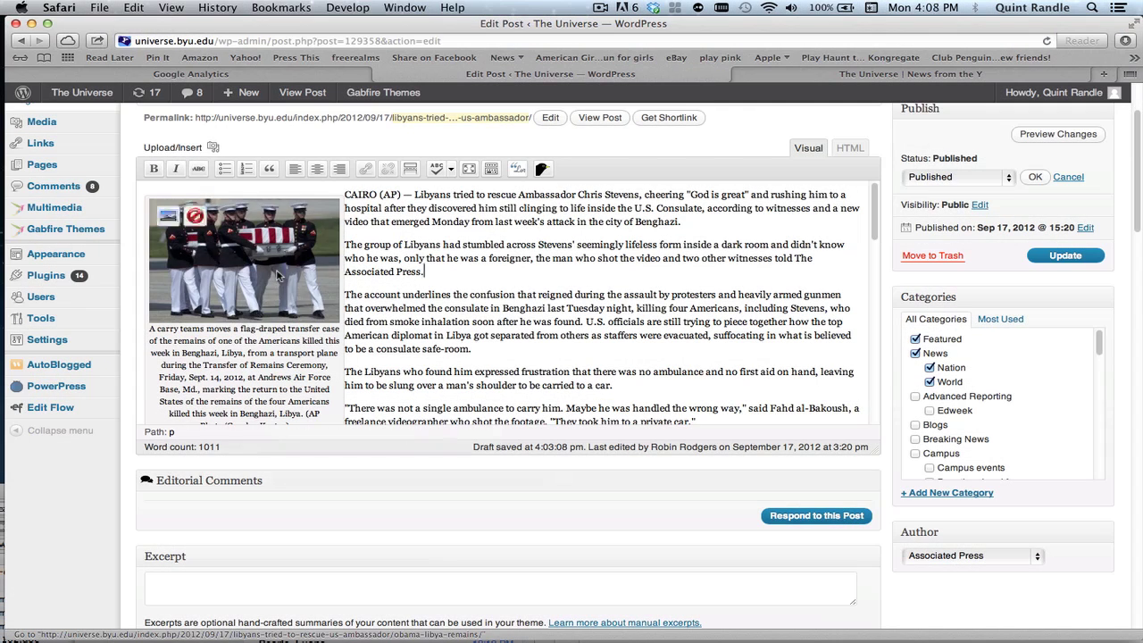
# Open the image settings of the carry team photo in the article, examine the advanced image and link settings, and close them without changes
pyautogui.click(277, 275)
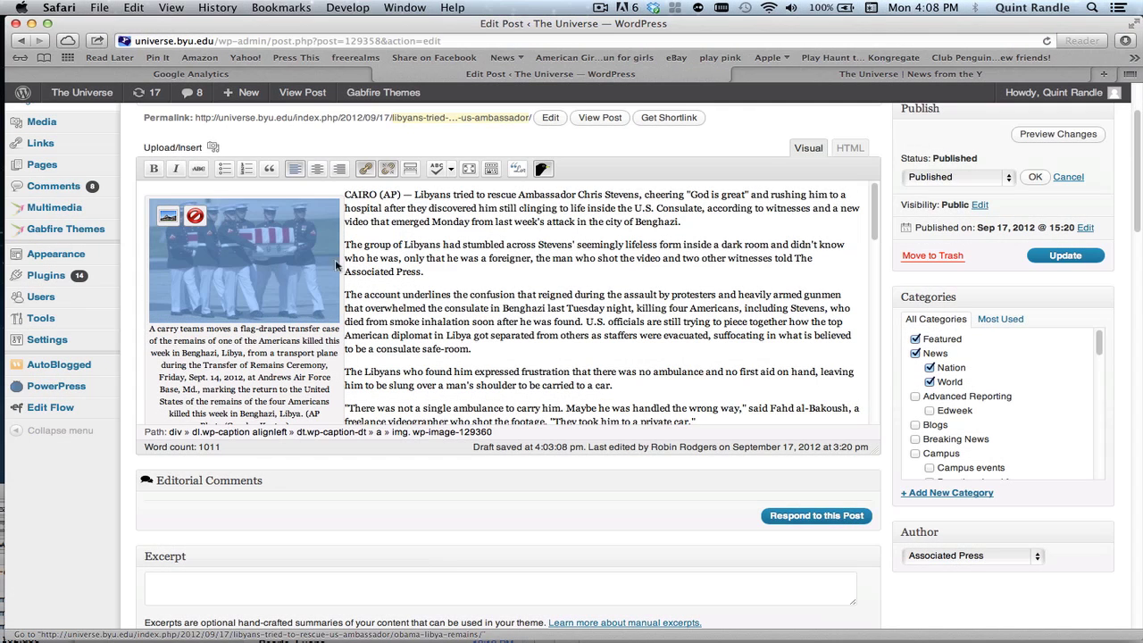
pyautogui.scroll(-3, 214, 250)
pyautogui.scroll(3, 178, 232)
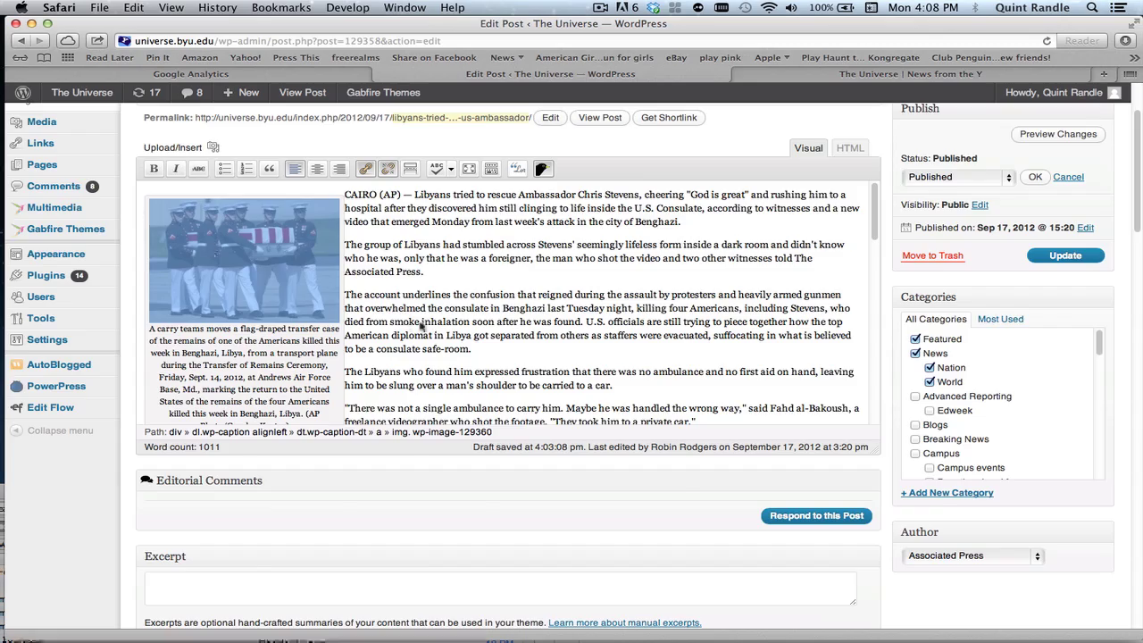
pyautogui.scroll(3, 142, 218)
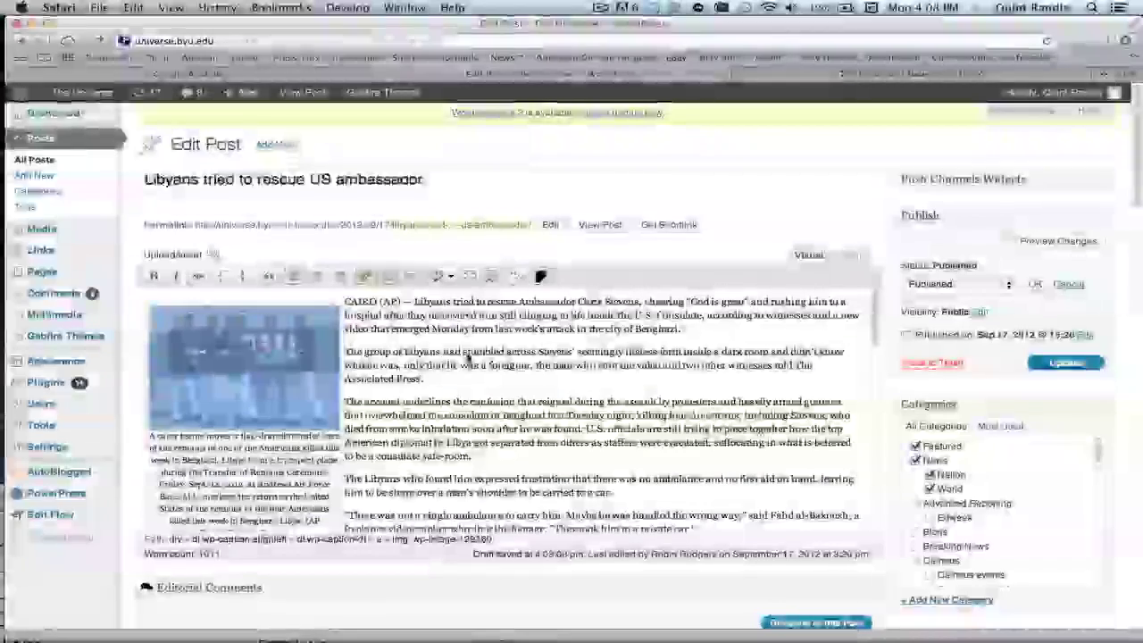
pyautogui.click(168, 324)
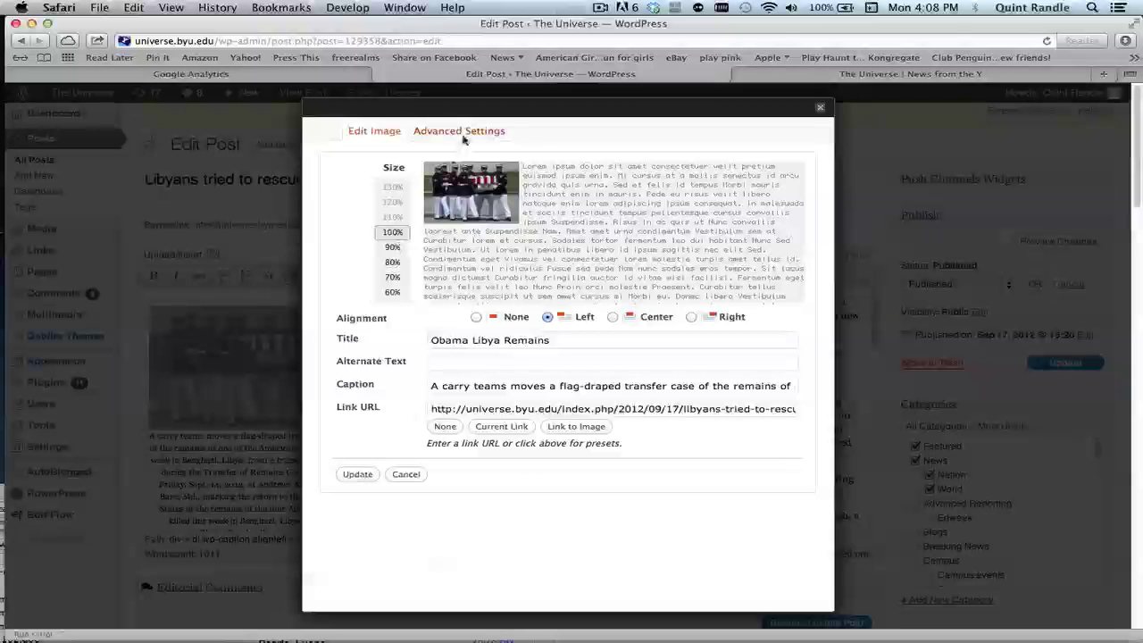
pyautogui.click(459, 131)
pyautogui.scroll(-2, 466, 452)
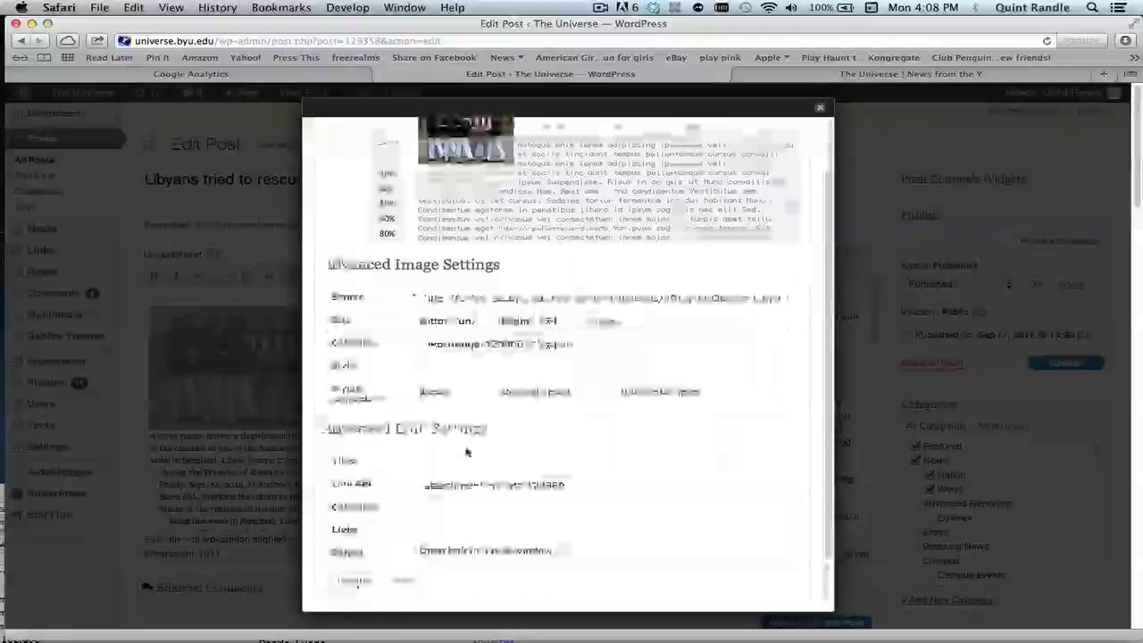
pyautogui.scroll(1, 466, 452)
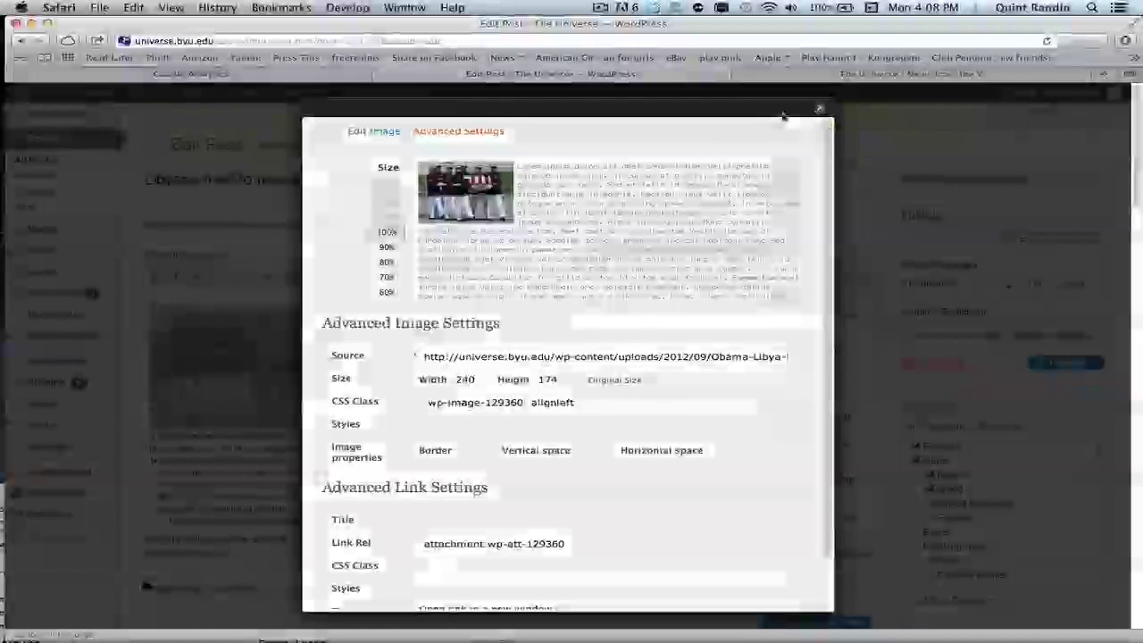
pyautogui.click(820, 111)
# Examine the Custom Fields, Discussion, Revisions, Tags and Featured Image sections below the article text
pyautogui.scroll(-15, 633, 402)
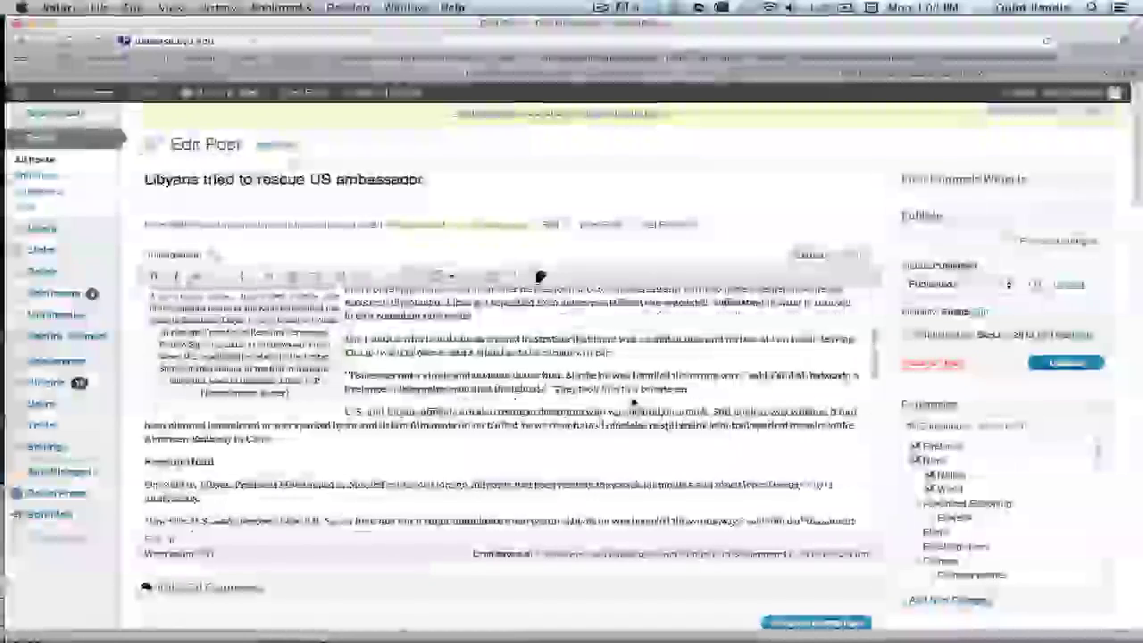
pyautogui.scroll(-5, 633, 403)
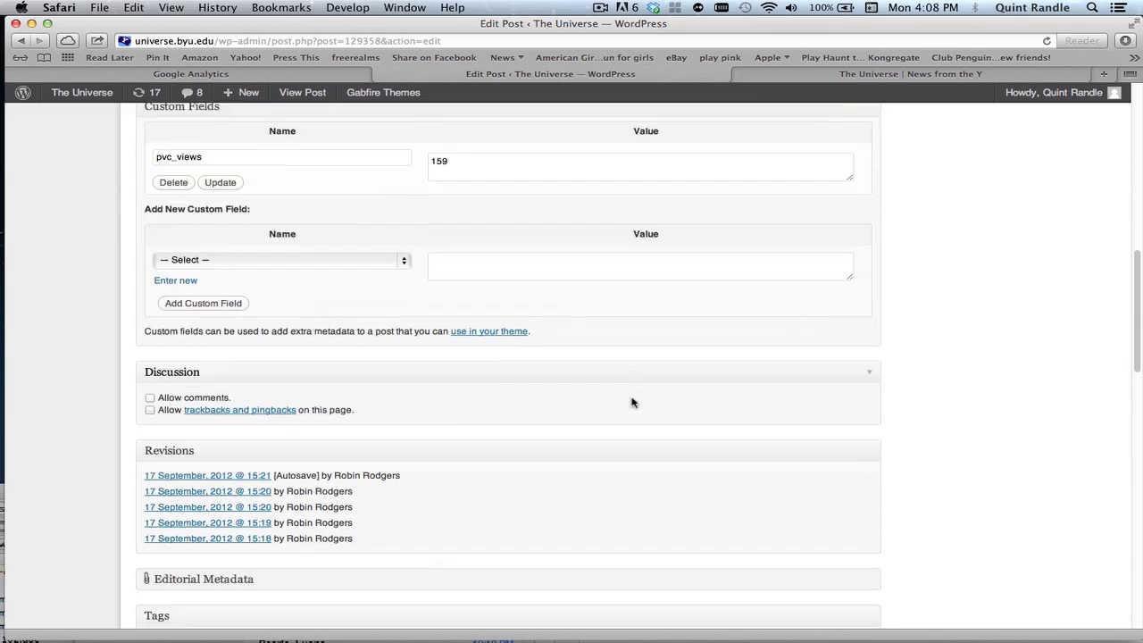
pyautogui.scroll(-4, 633, 402)
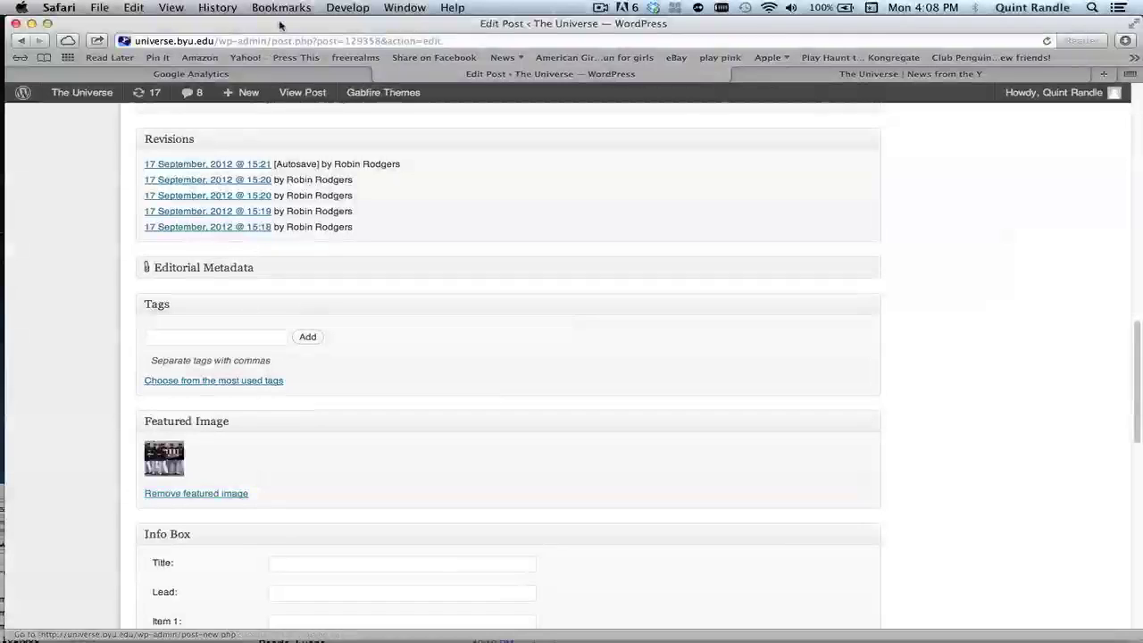
pyautogui.click(598, 7)
pyautogui.click(619, 52)
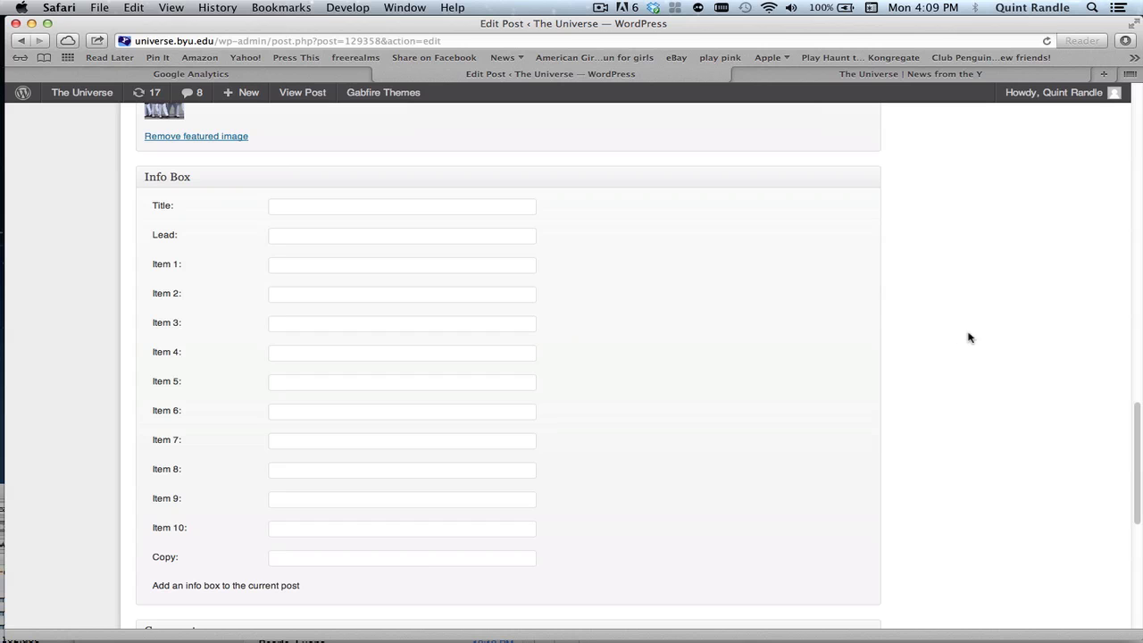
# Go through the Info Box fields one by one, from Title and Lead to Item 7, without entering text
pyautogui.scroll(1, 969, 338)
pyautogui.scroll(-1, 969, 337)
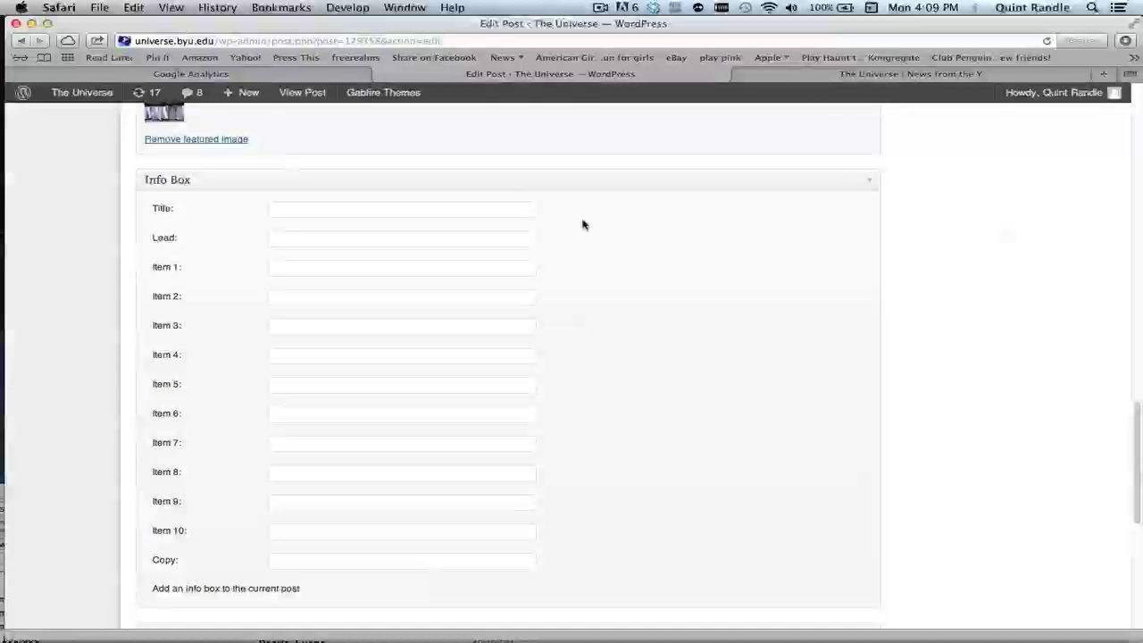
pyautogui.click(443, 215)
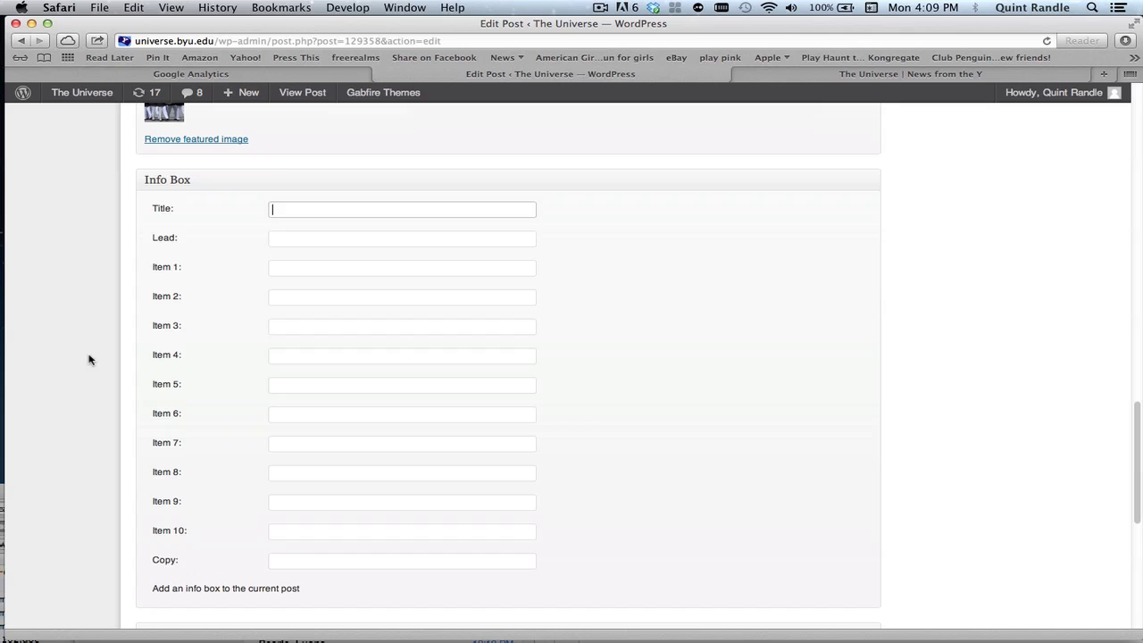
pyautogui.scroll(-1, 88, 359)
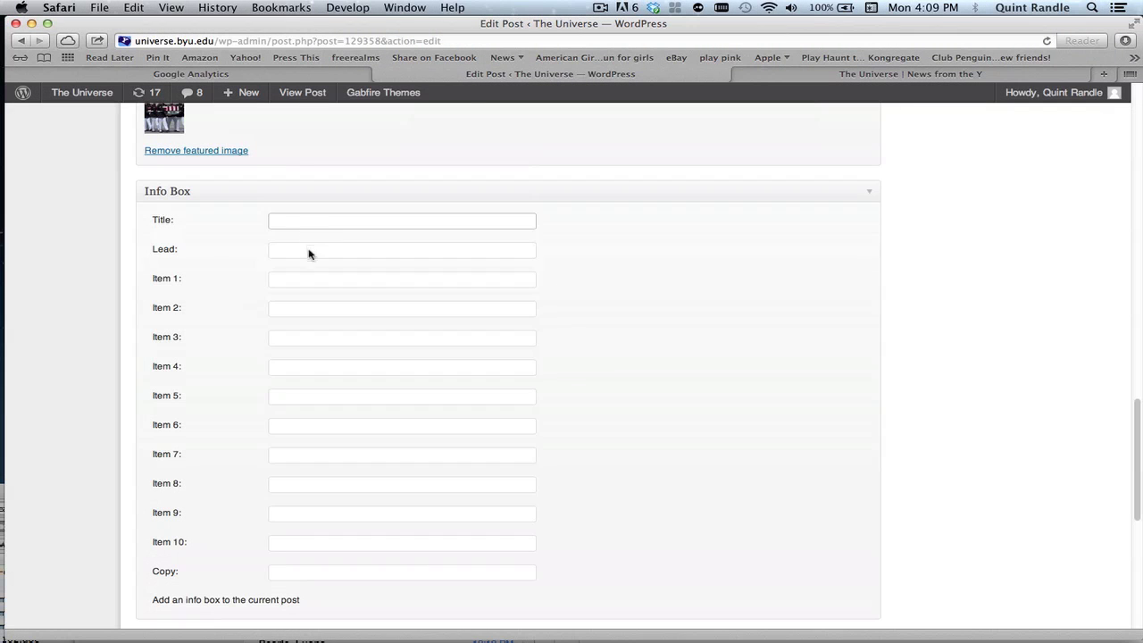
pyautogui.click(309, 255)
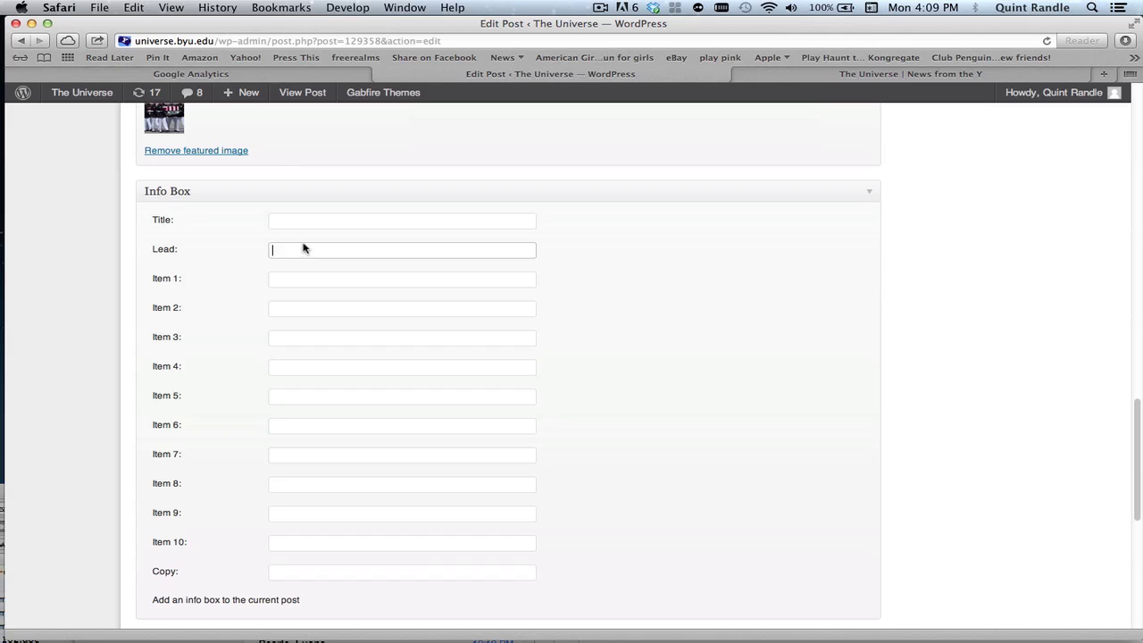
pyautogui.click(294, 282)
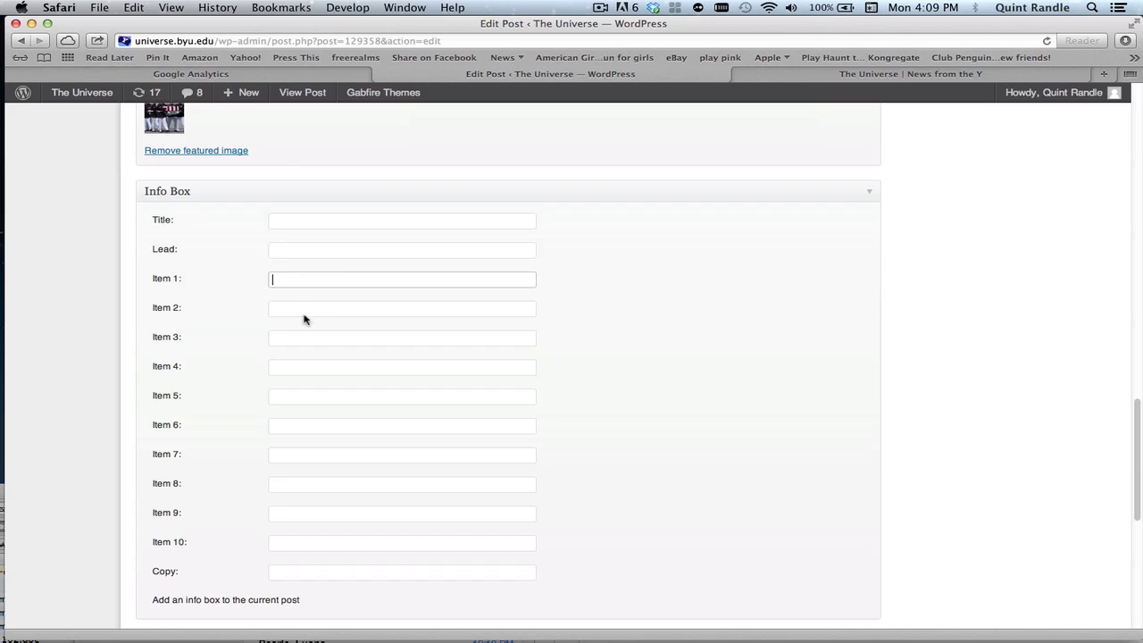
pyautogui.click(308, 314)
pyautogui.click(314, 346)
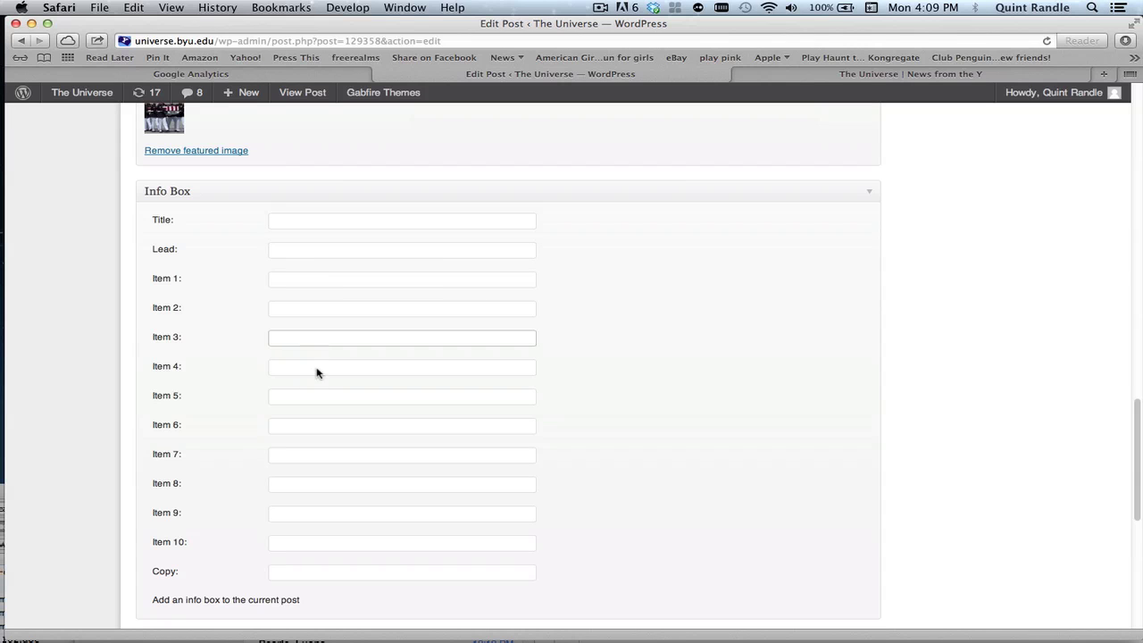
pyautogui.click(317, 373)
pyautogui.click(345, 399)
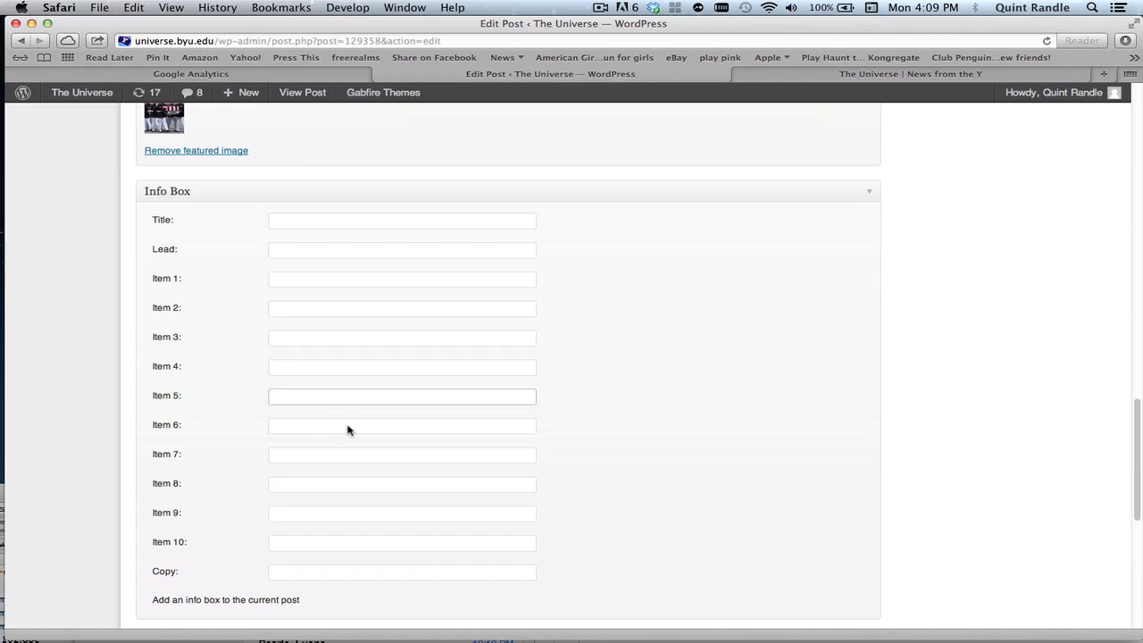
pyautogui.click(347, 431)
pyautogui.click(315, 463)
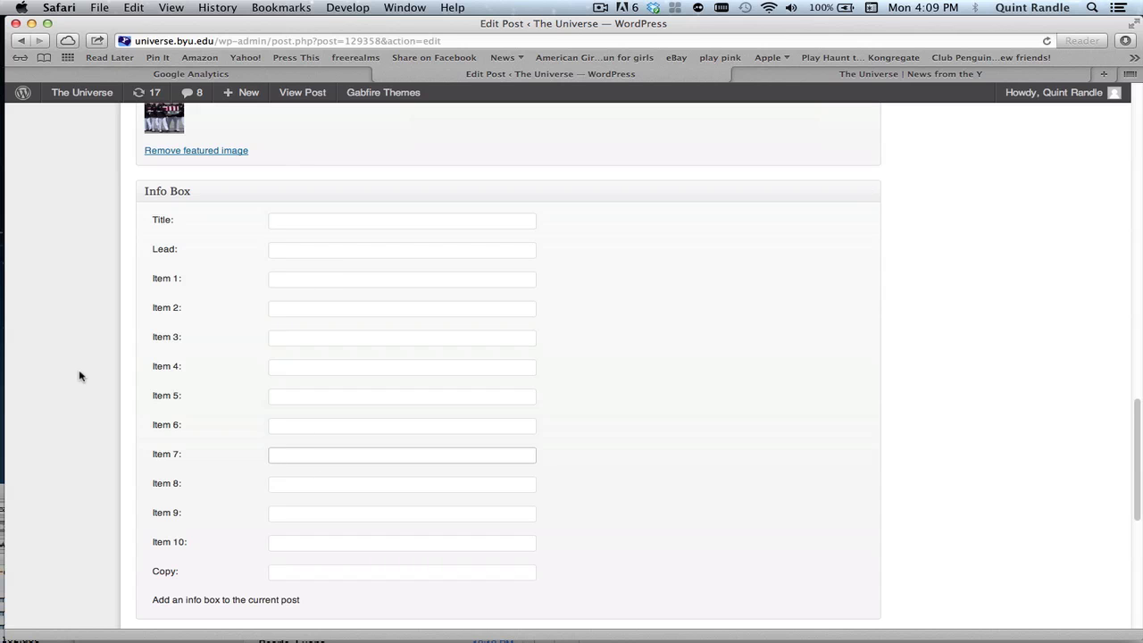
# Examine the post's Comments and Notifications sections with their users and user groups, and return to the post title
pyautogui.scroll(-5, 79, 375)
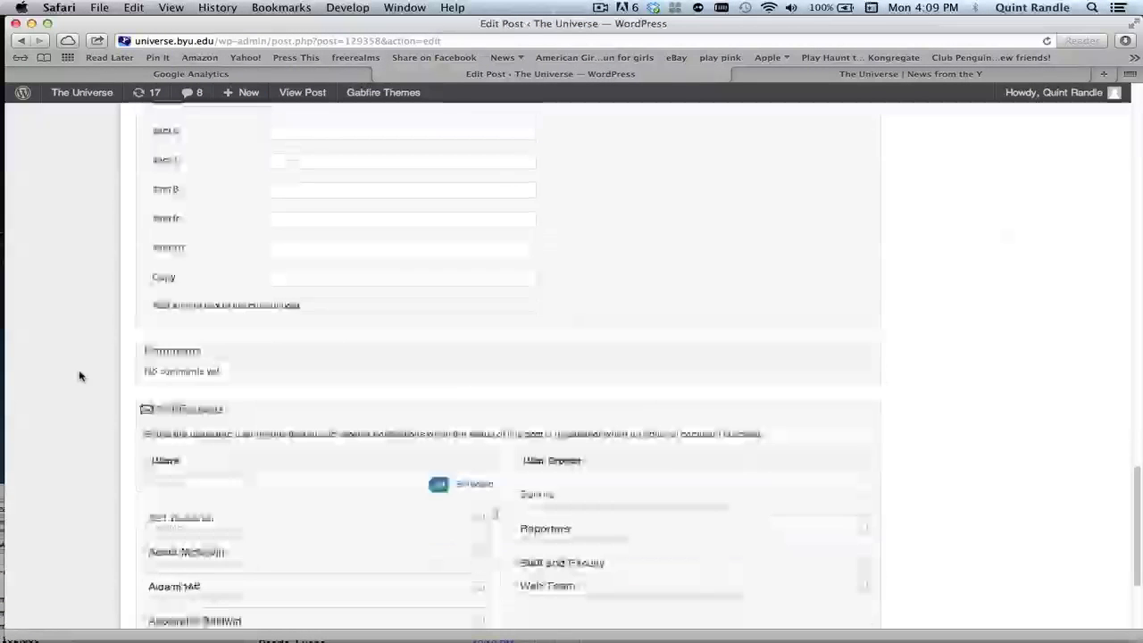
pyautogui.scroll(-3, 78, 376)
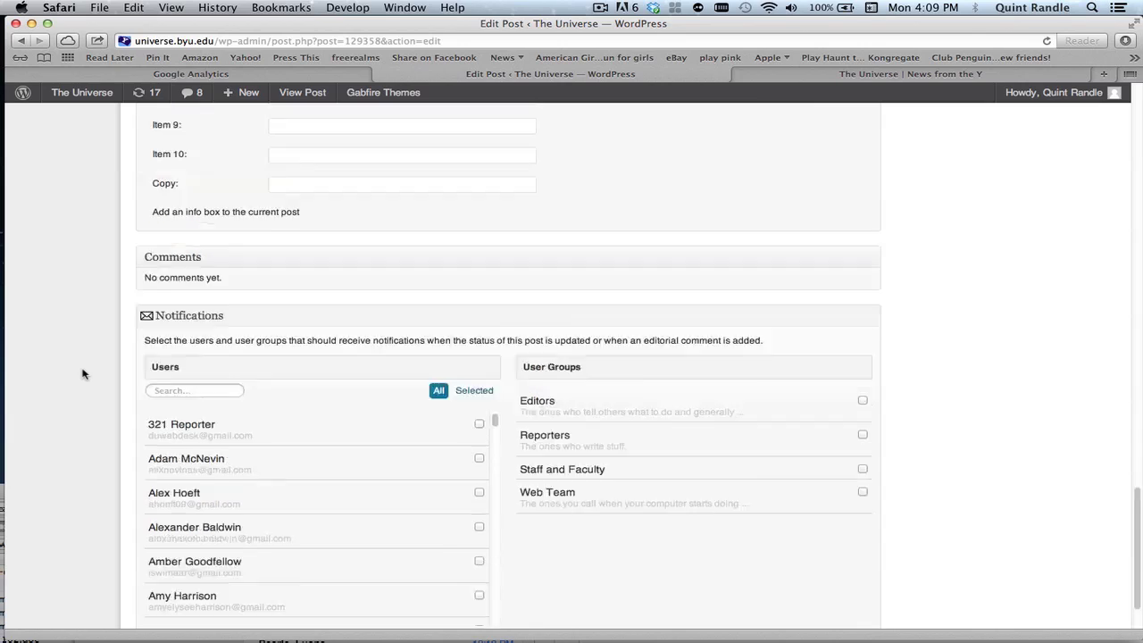
pyautogui.scroll(15, 82, 373)
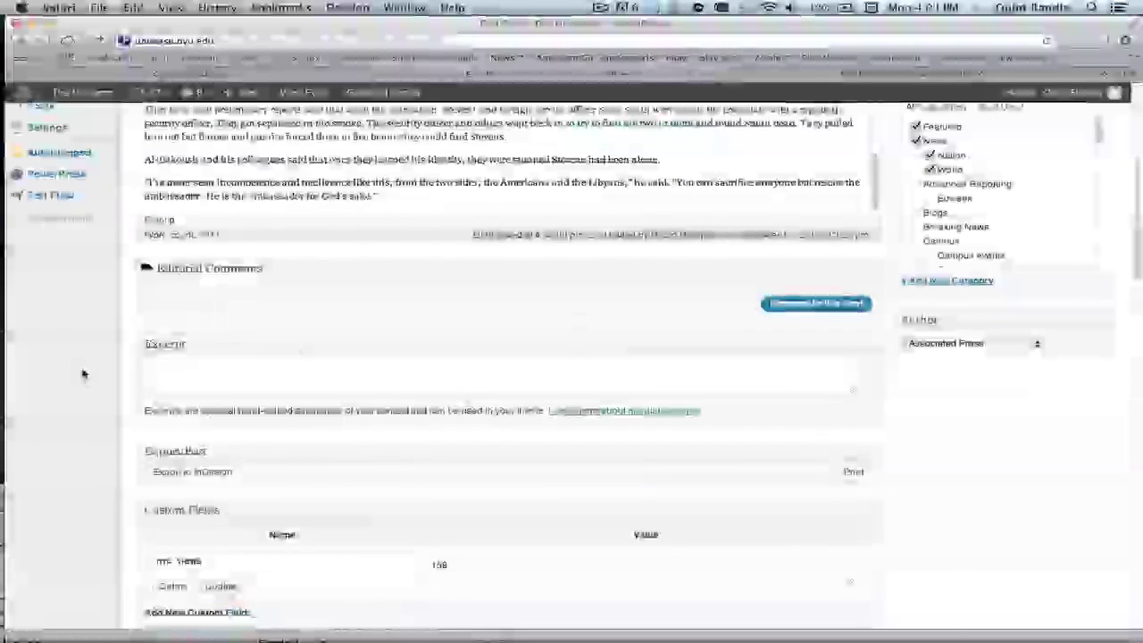
pyautogui.scroll(5, 82, 373)
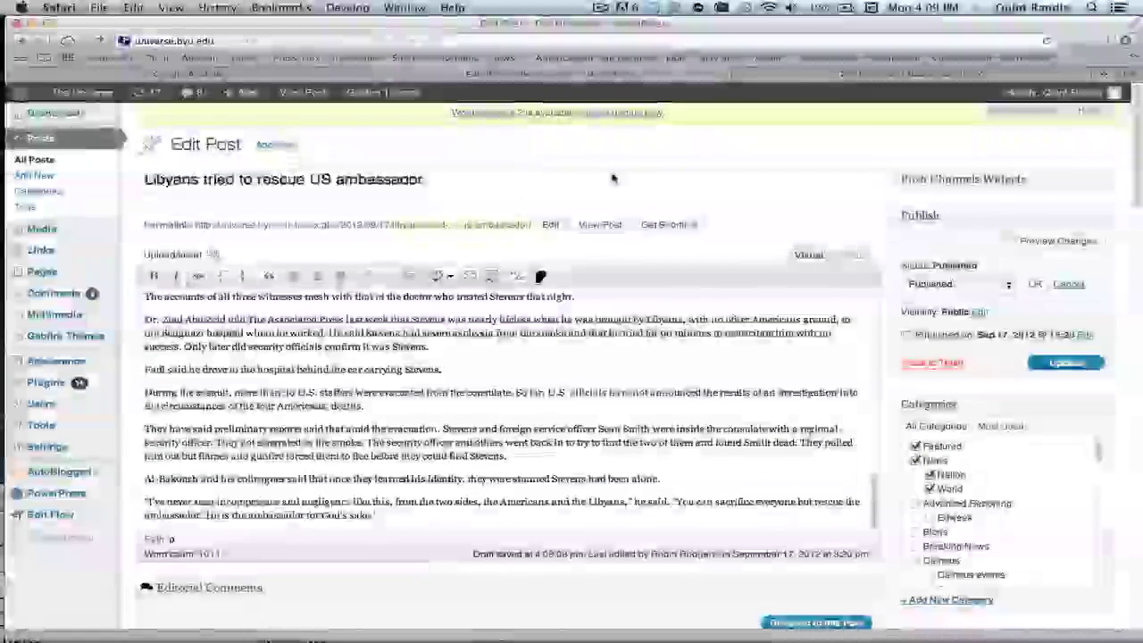